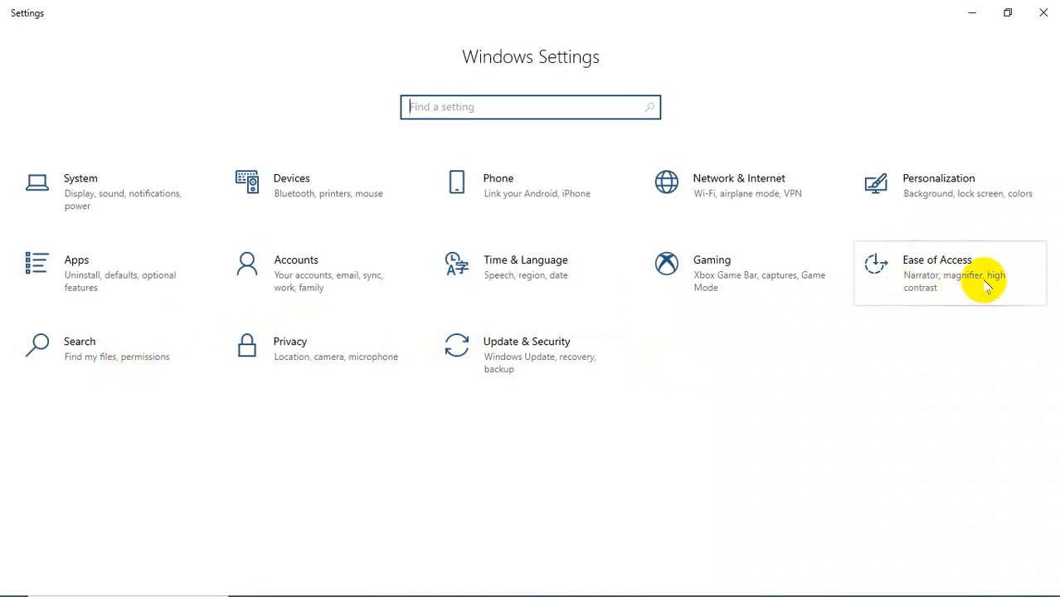
Open the Privacy settings and review the General privacy options and the Speech page.
click(350, 366)
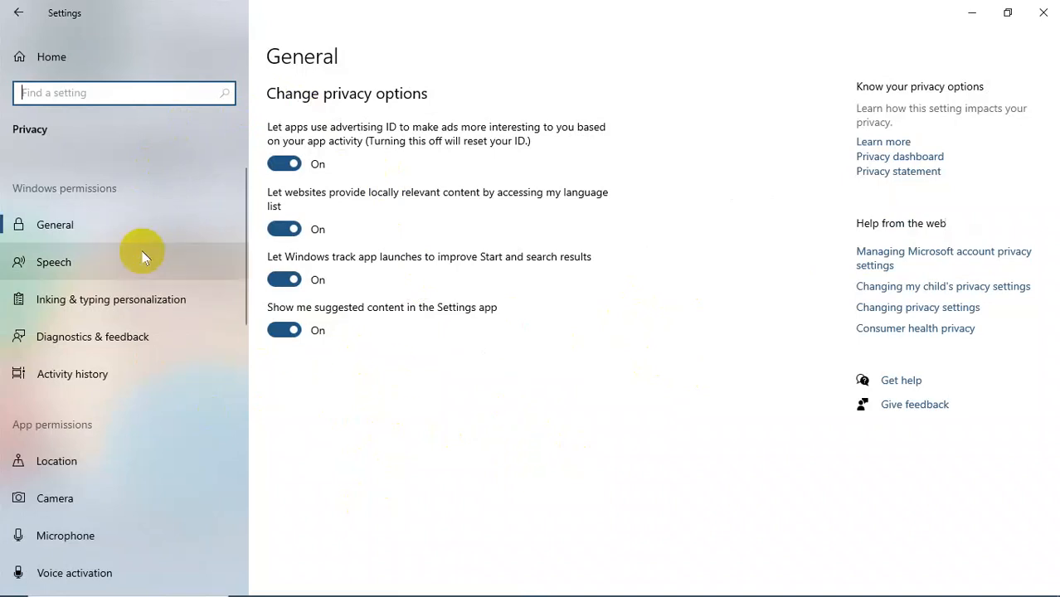
click(64, 241)
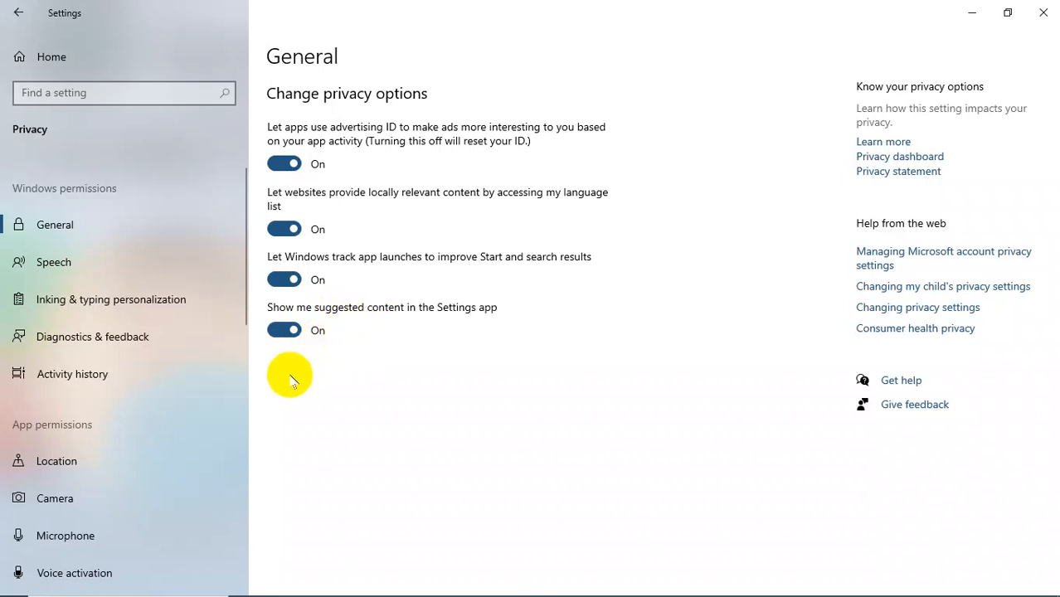
mouse_move(295, 589)
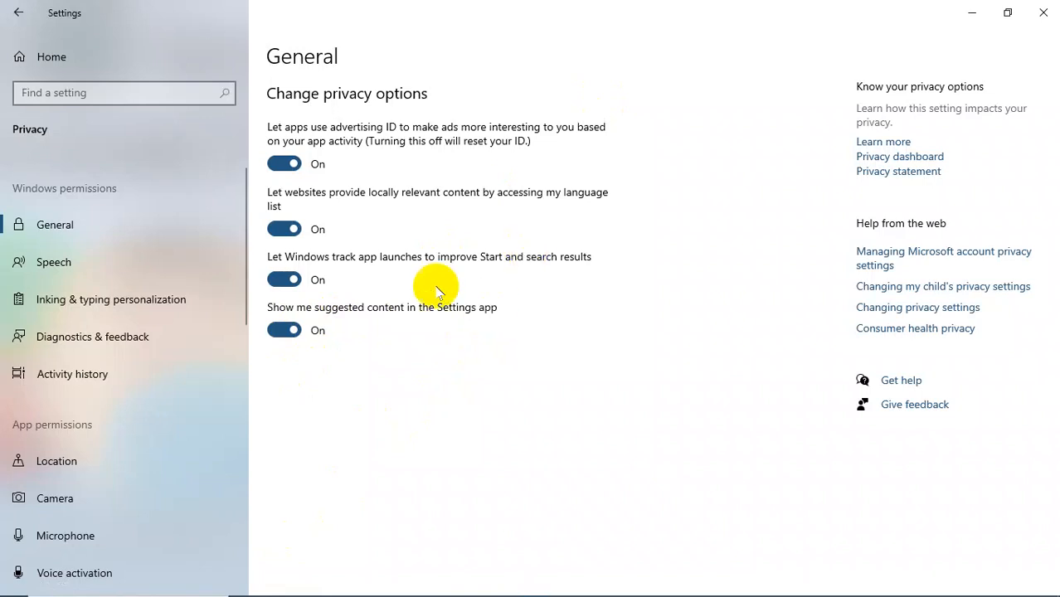
click(295, 339)
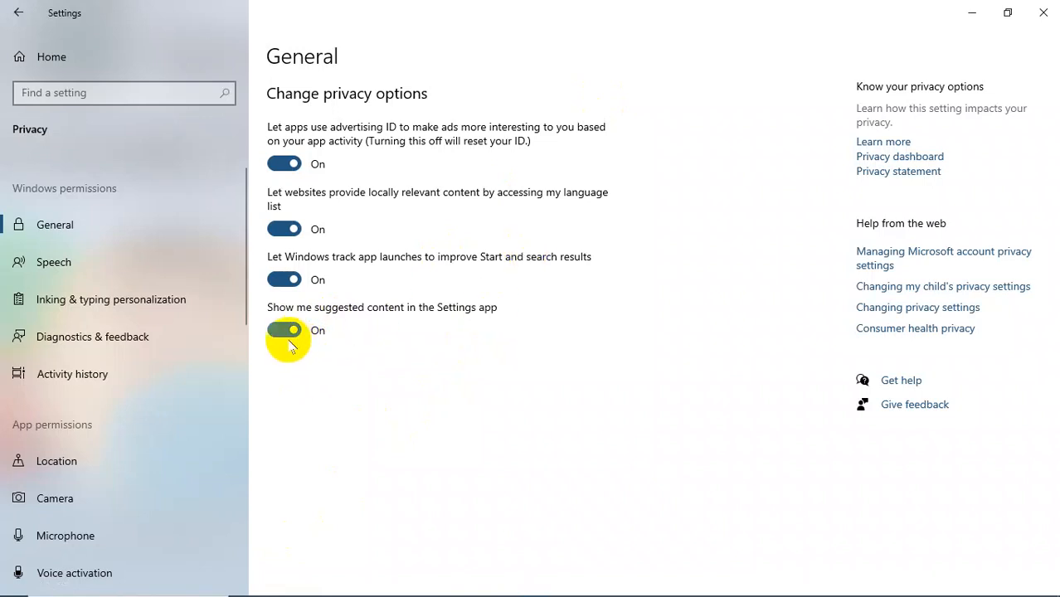
click(52, 263)
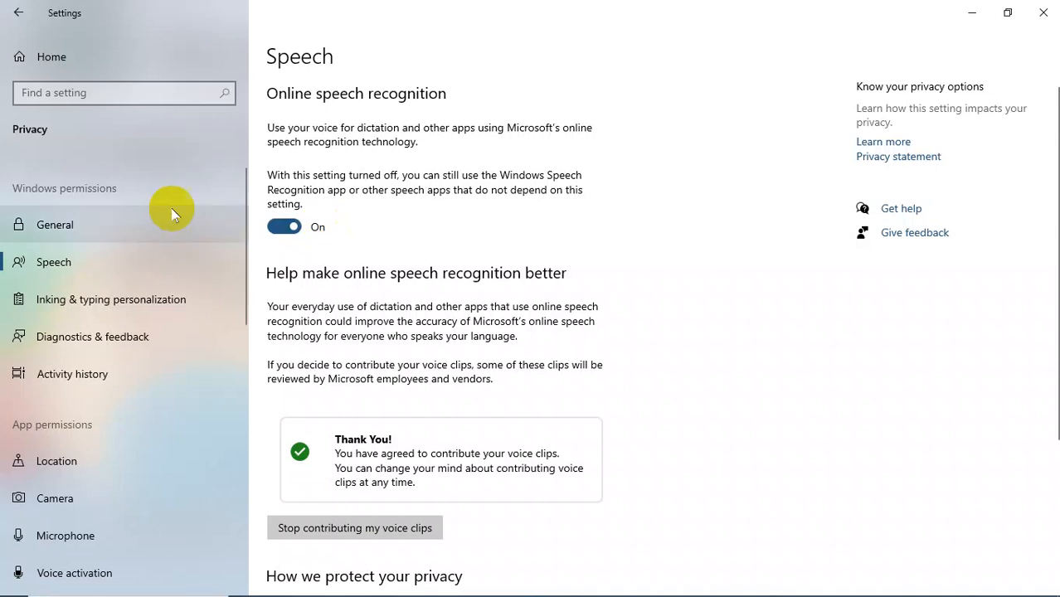
Switch inking and typing personalization off and back on.
click(54, 306)
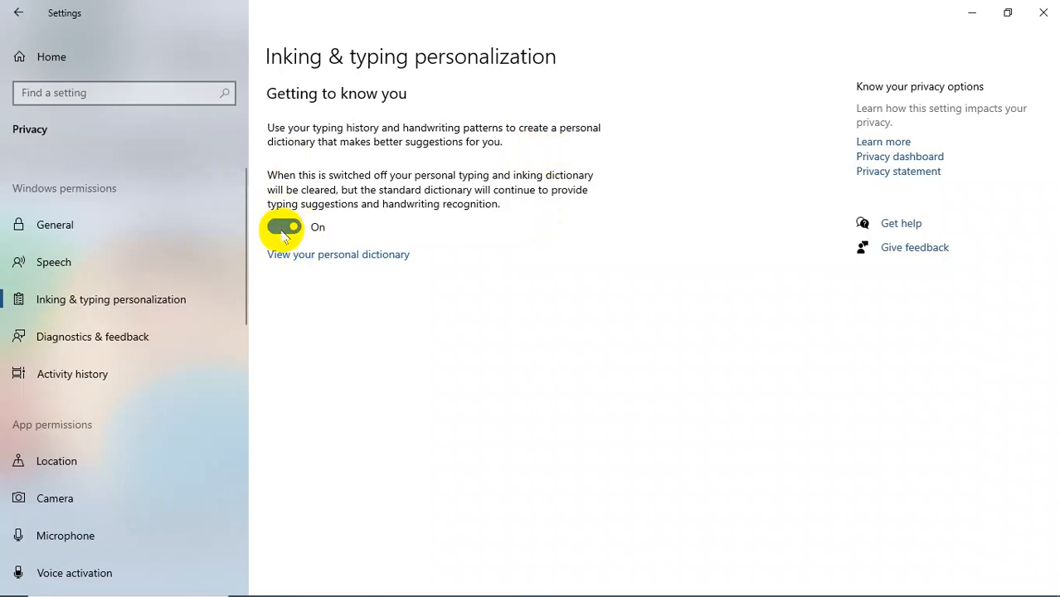
click(60, 348)
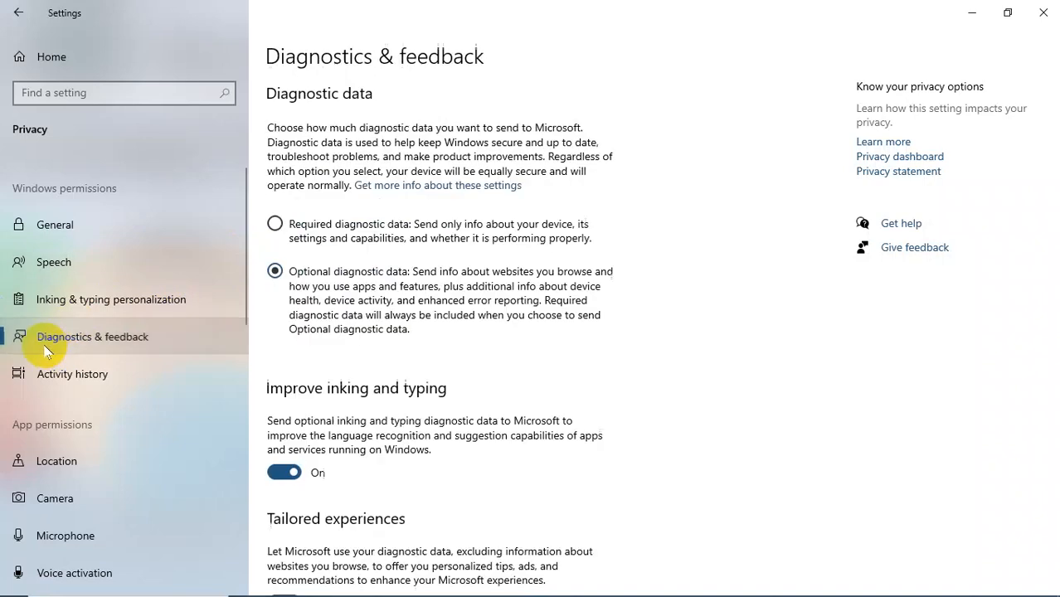
click(237, 299)
click(294, 228)
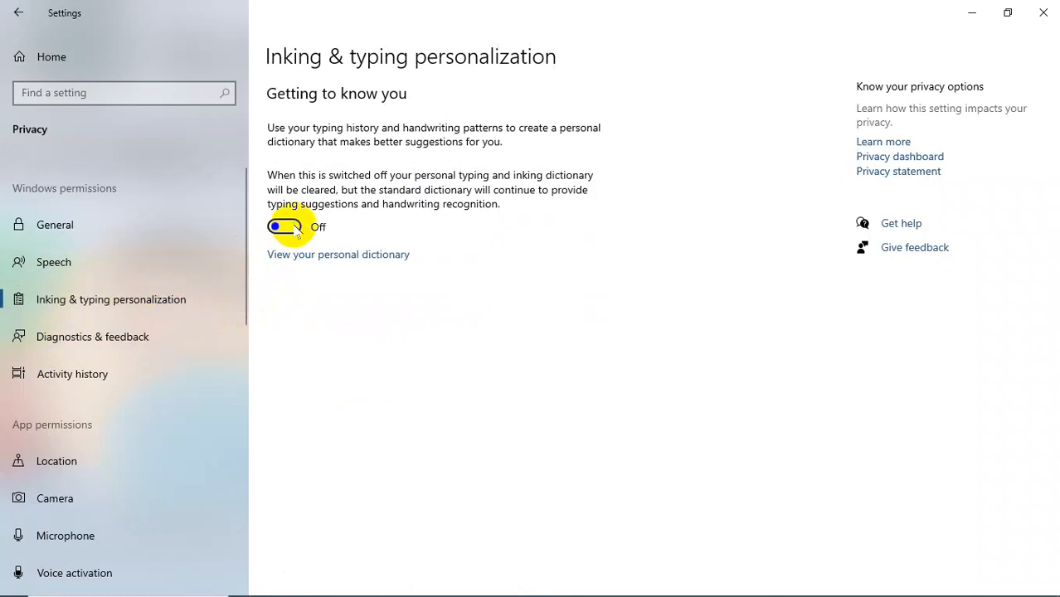
click(290, 228)
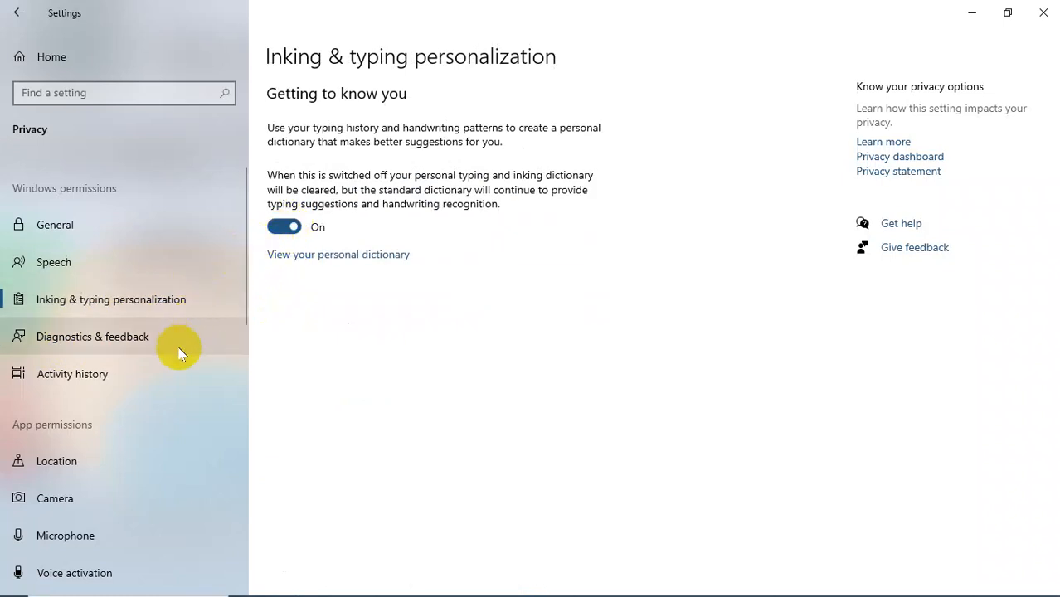
Switch the diagnostic data level to Required diagnostic data, and restore it to Optional diagnostic data.
click(138, 338)
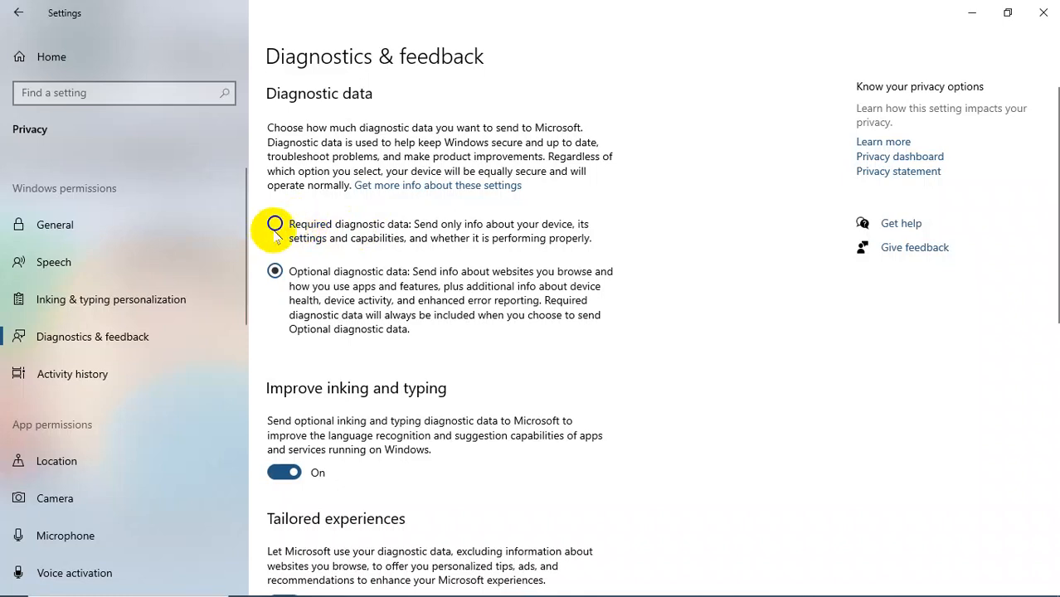
click(277, 227)
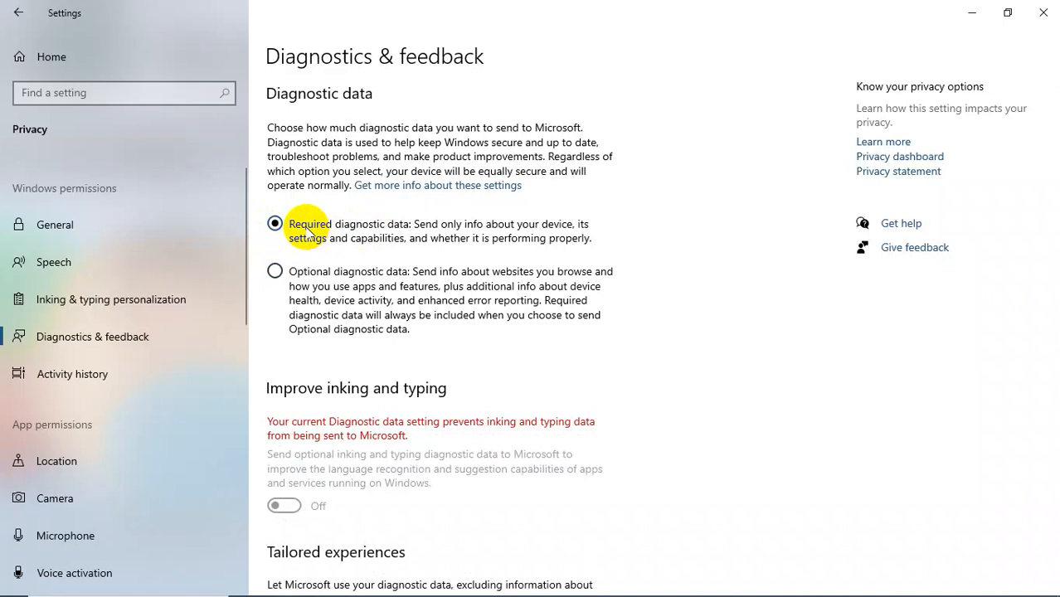
click(276, 272)
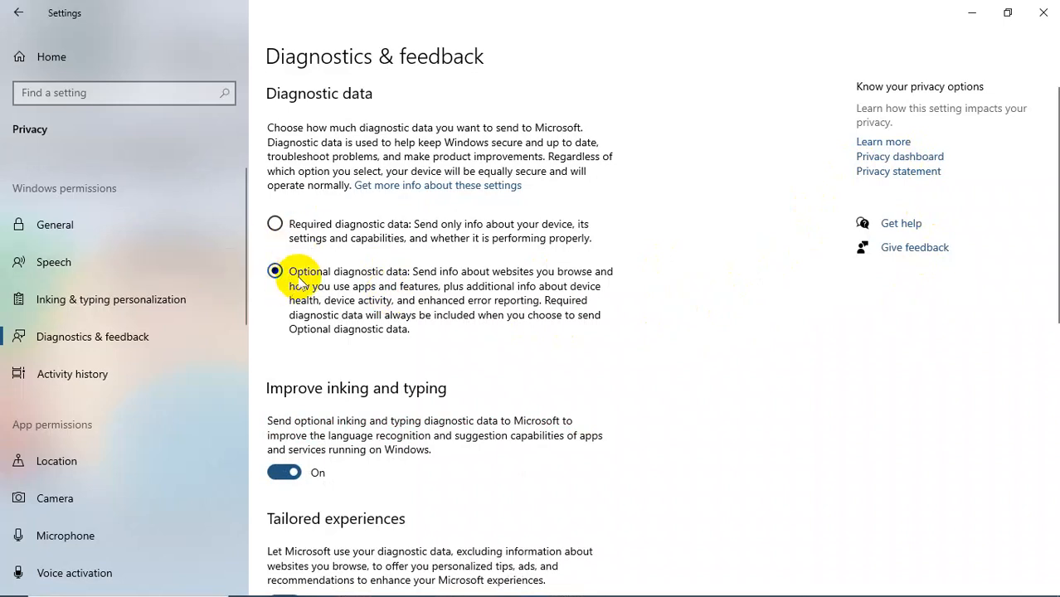
Stop storing the activity history on this device.
click(51, 373)
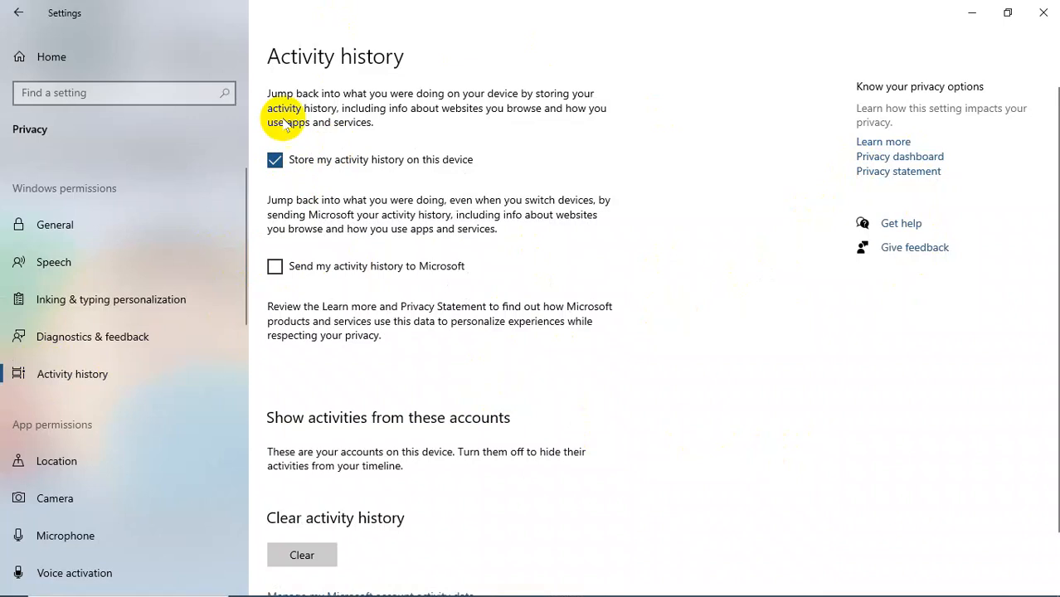
click(296, 162)
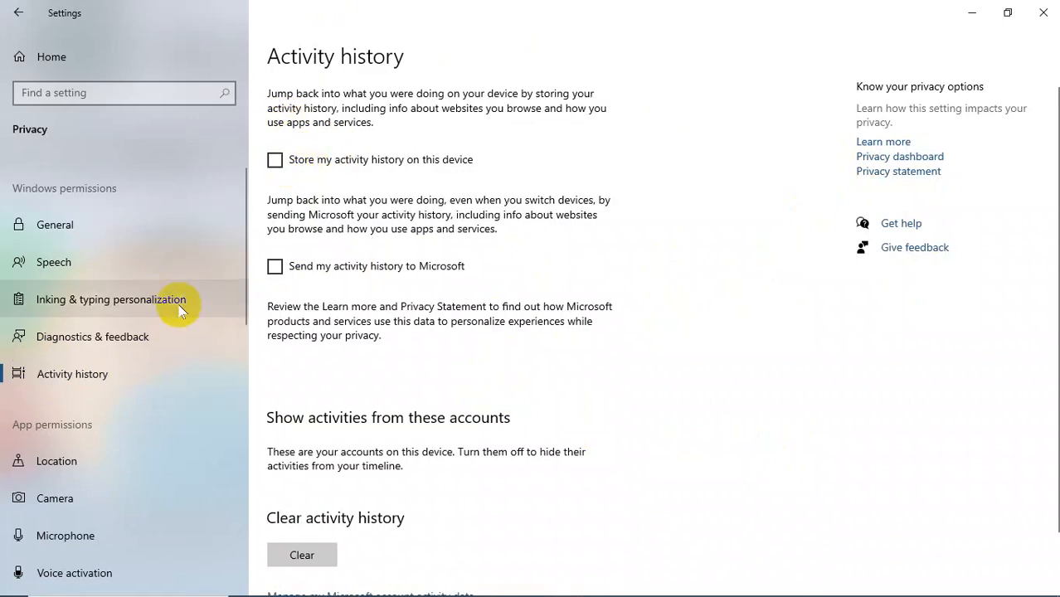
Check the device's location access and allow apps to access the location.
drag(244, 286, 239, 346)
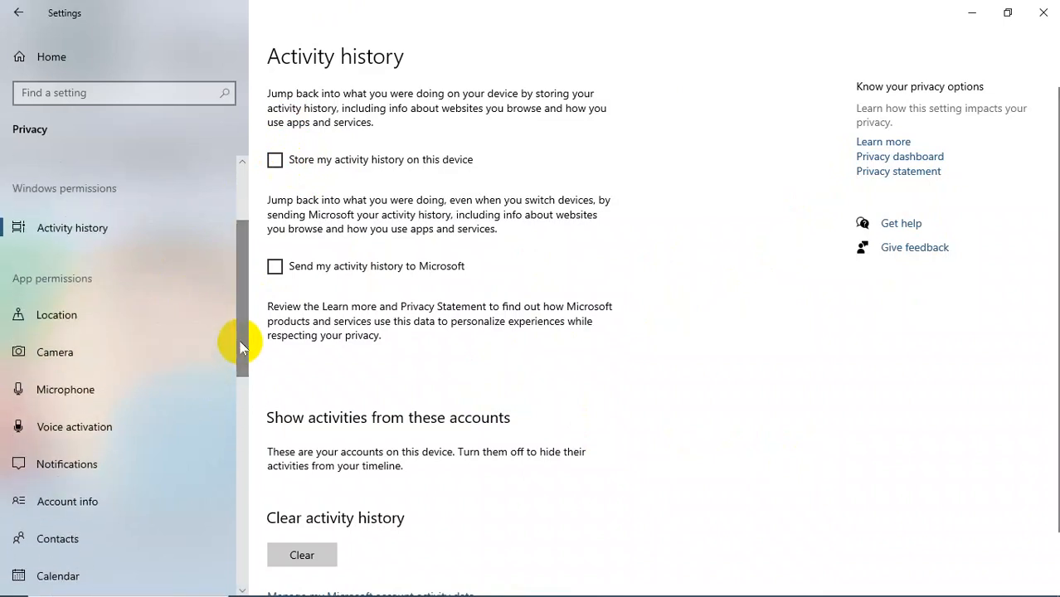
click(170, 327)
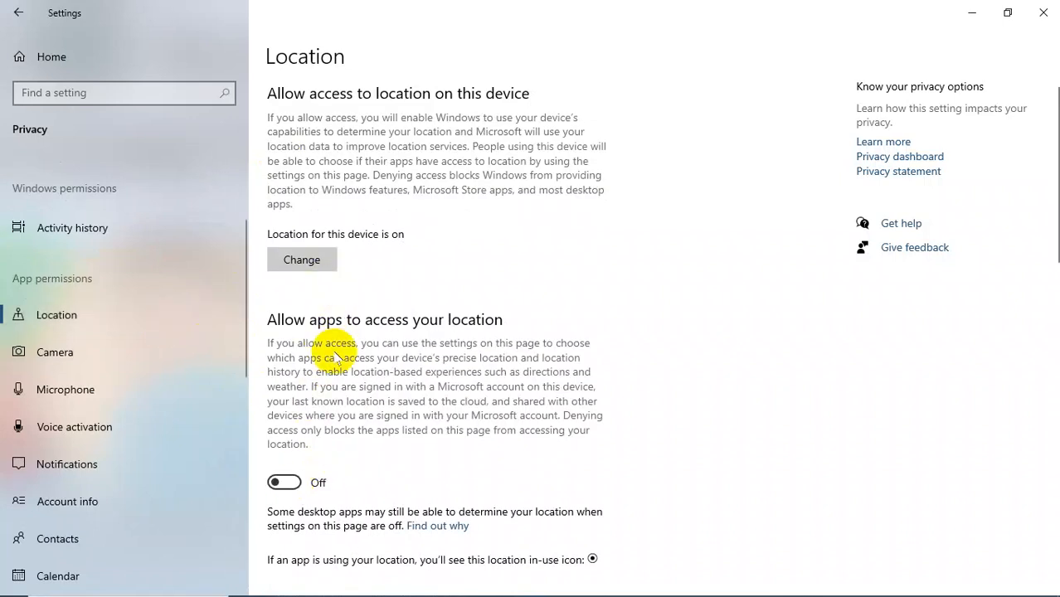
click(304, 262)
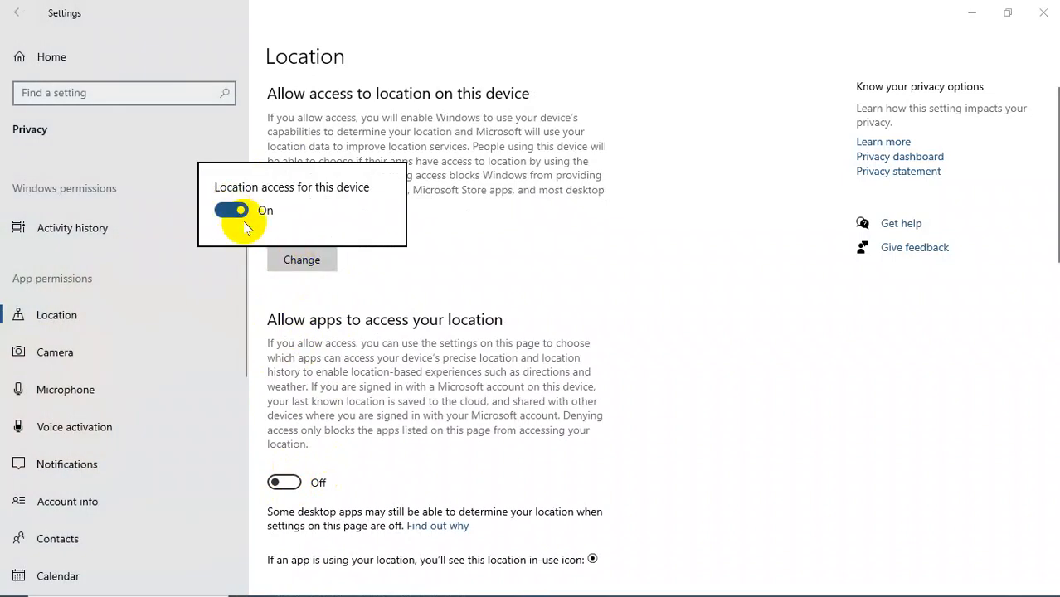
click(282, 480)
click(282, 481)
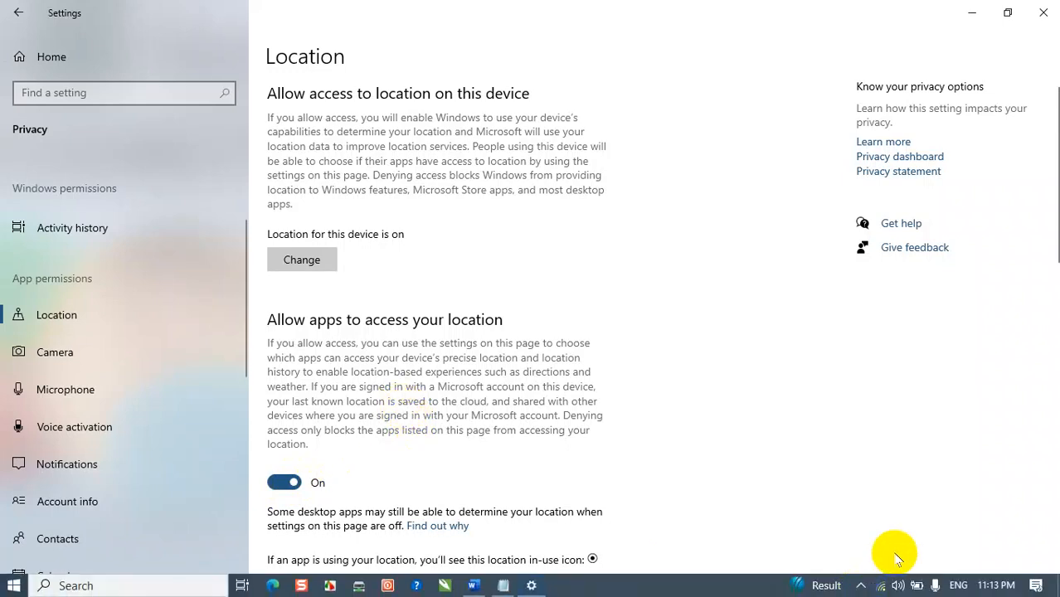
click(944, 590)
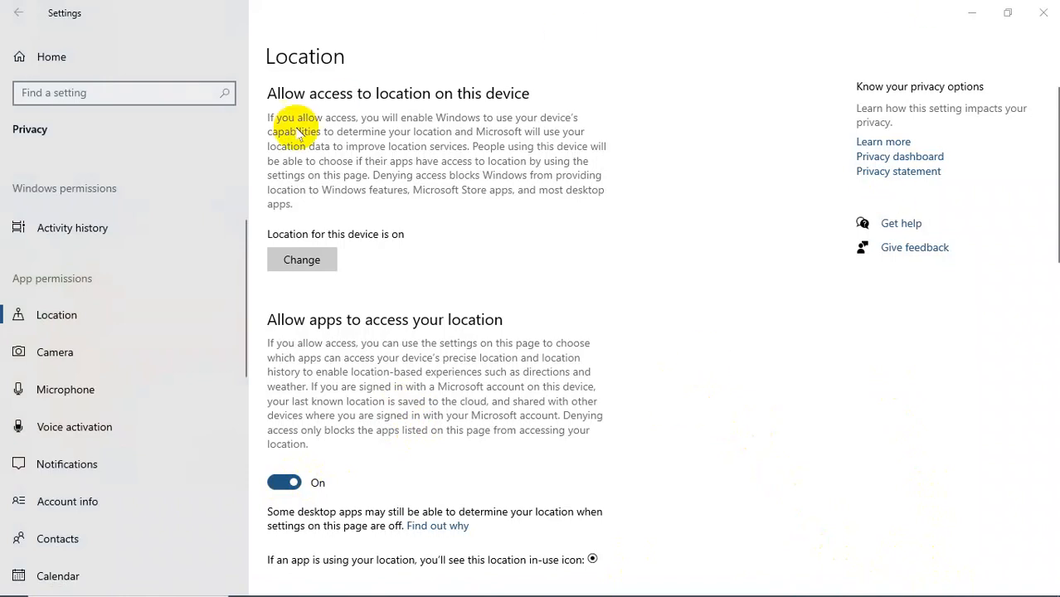
Review the Camera privacy settings, including the camera access switch for this device.
click(97, 367)
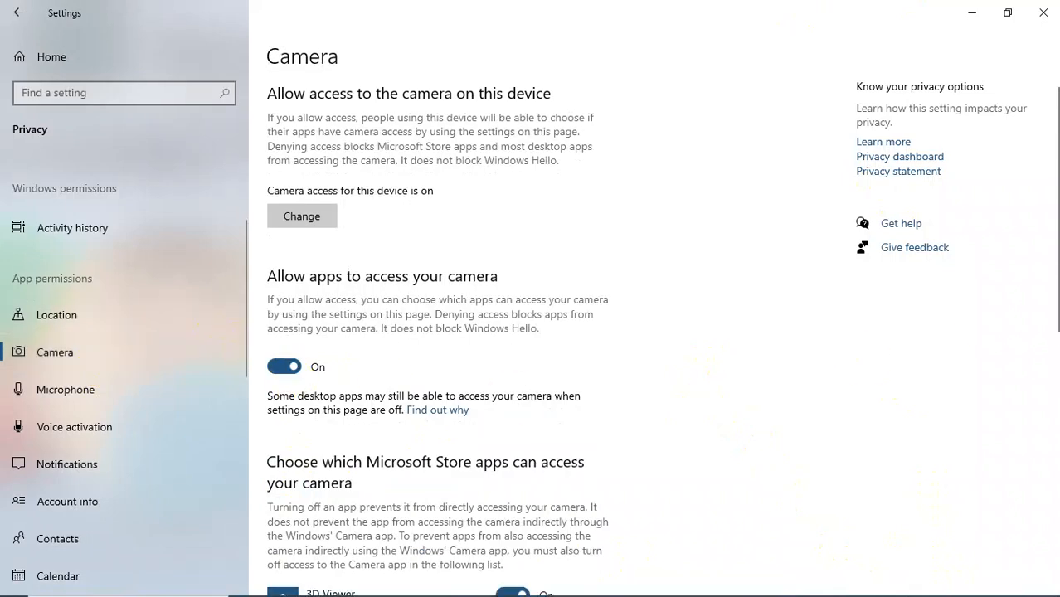
scroll(1047, 249, down, 2)
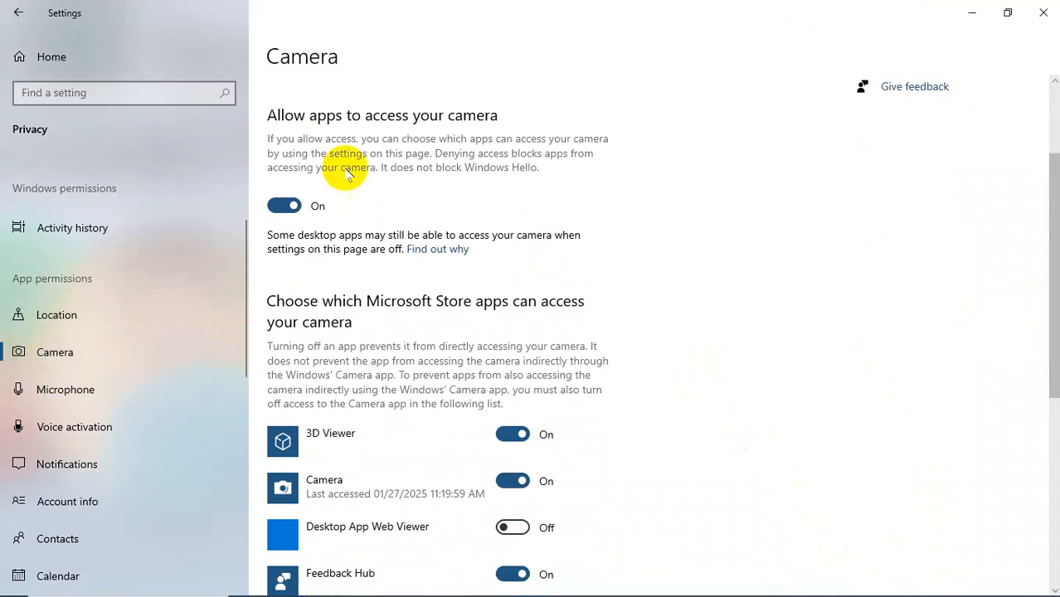
scroll(622, 230, up, 1)
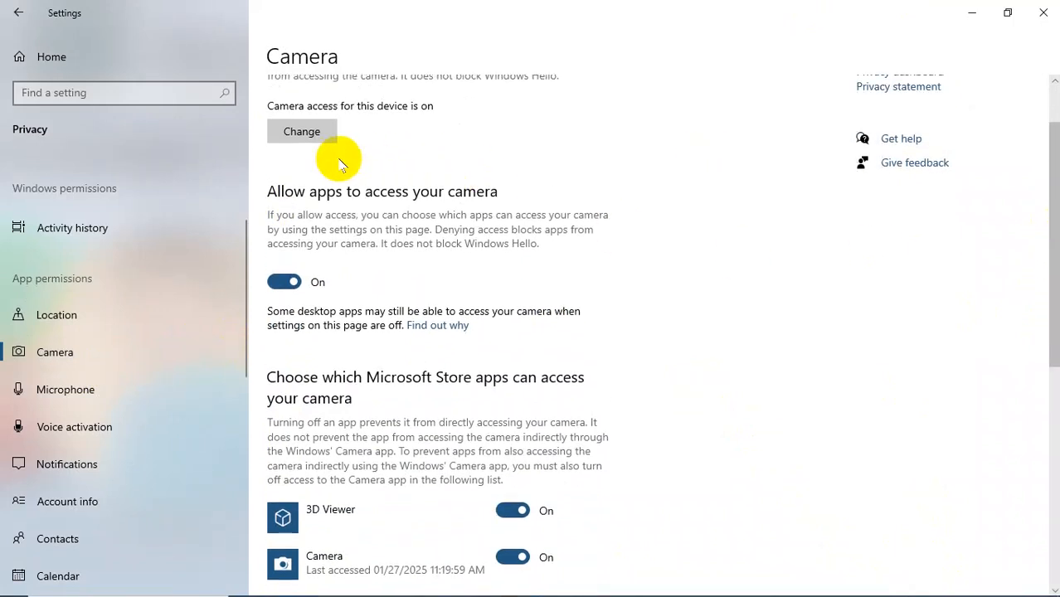
click(299, 124)
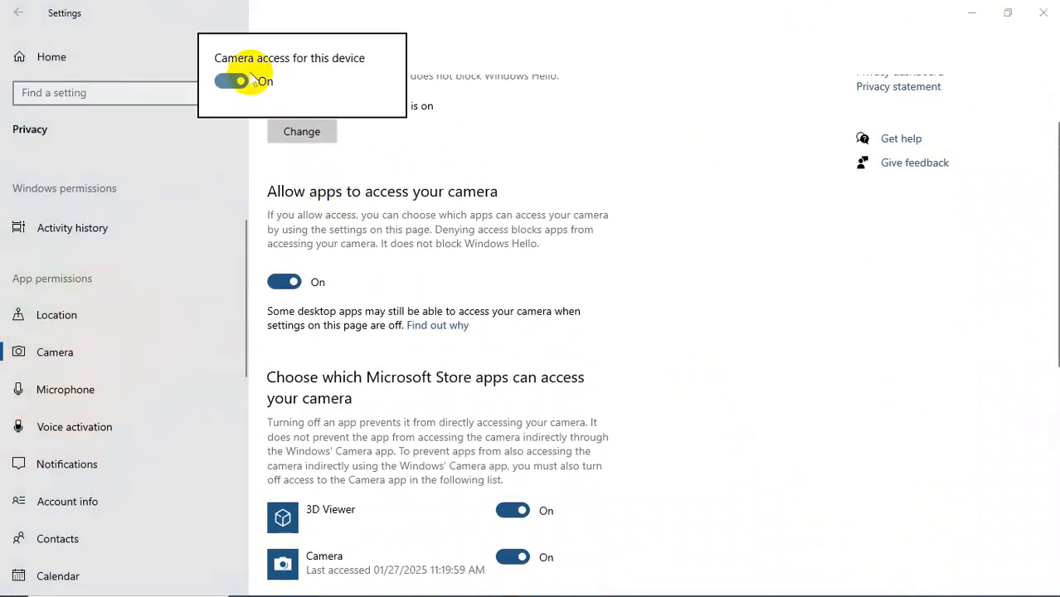
click(415, 236)
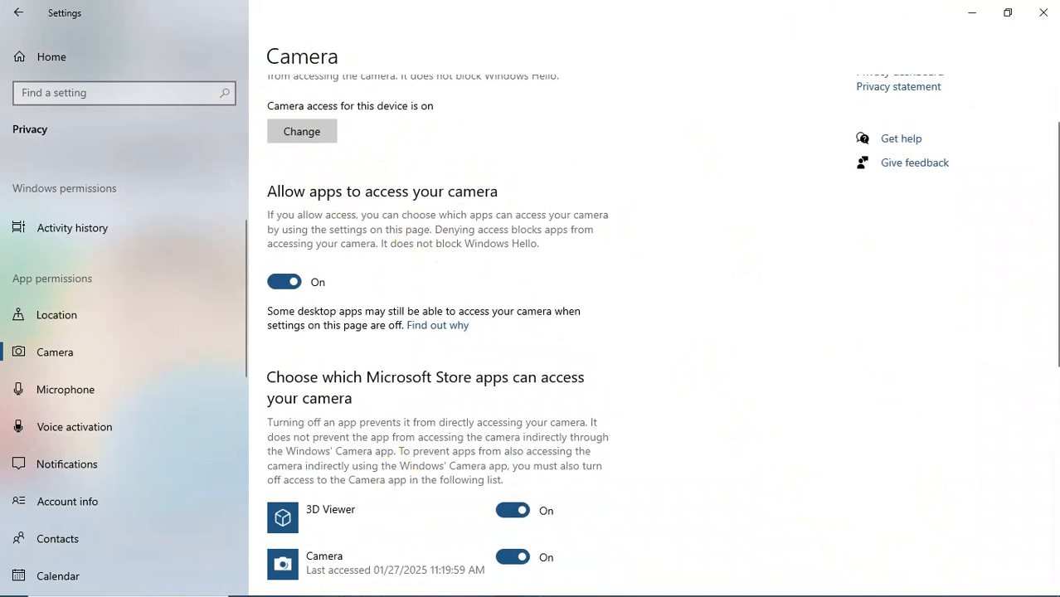
Switch camera access for the 3D Viewer and Camera apps off and back on.
scroll(1054, 221, down, 4)
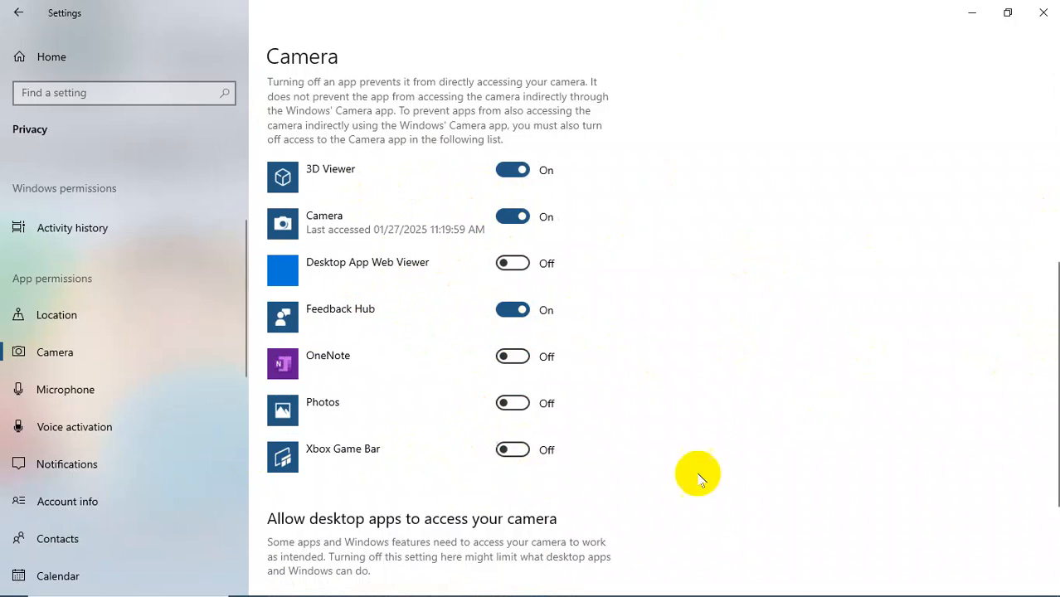
click(506, 169)
click(509, 169)
click(517, 217)
click(514, 217)
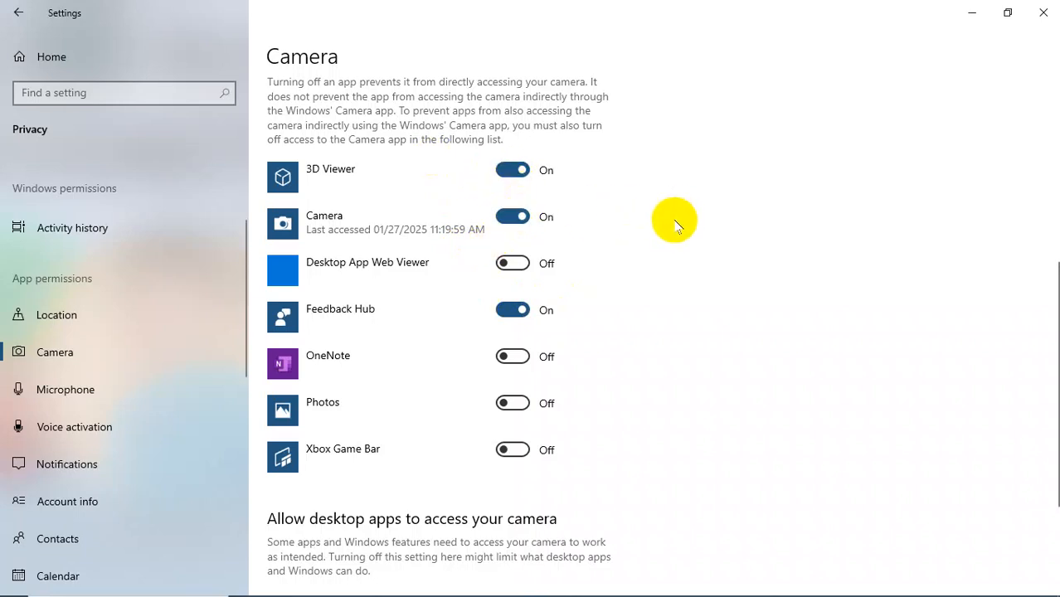
View the Microphone privacy settings, return to the Settings home and close the window.
click(92, 390)
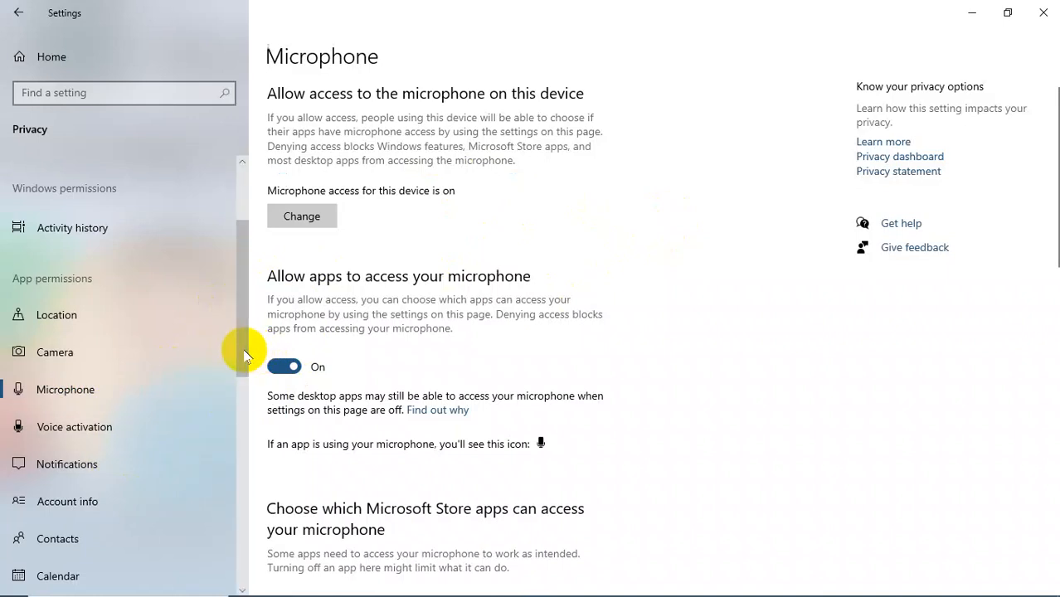
drag(246, 347, 106, 94)
click(12, 20)
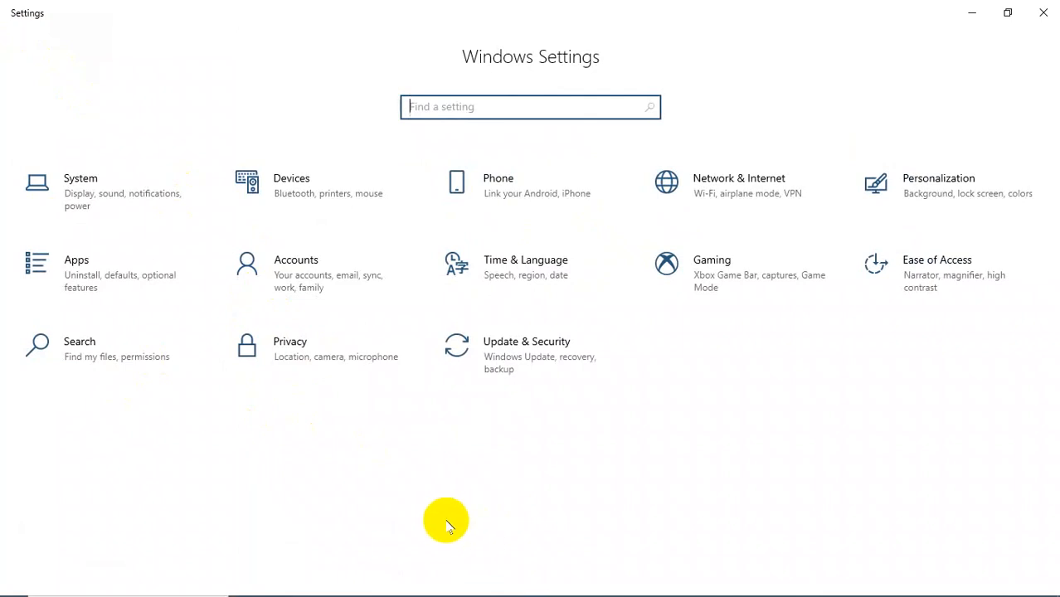
click(1044, 13)
Refresh the desktop several times.
right_click(553, 166)
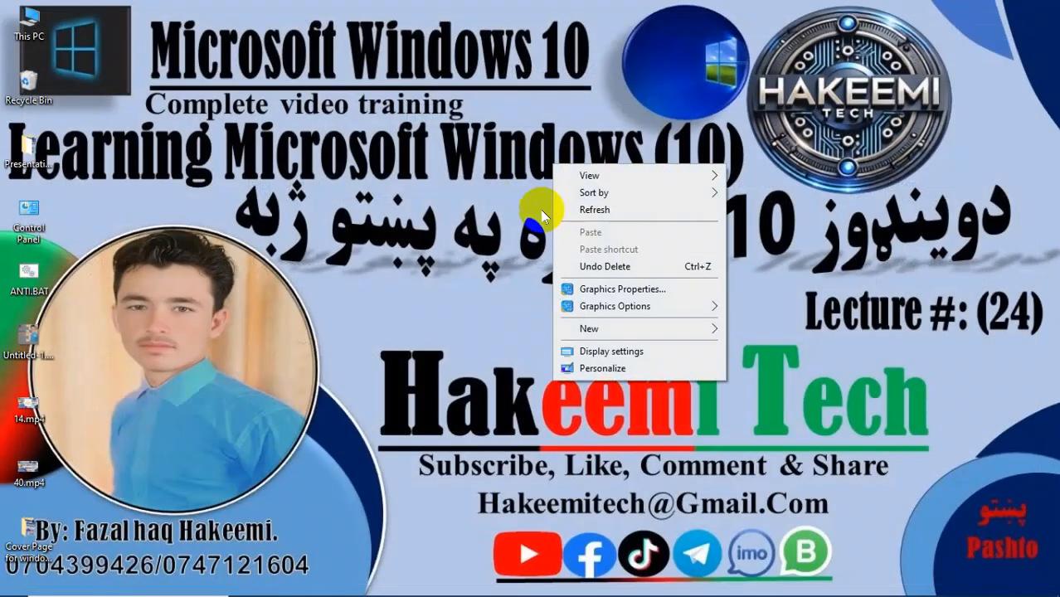
click(594, 214)
right_click(594, 215)
click(625, 262)
right_click(625, 262)
click(651, 308)
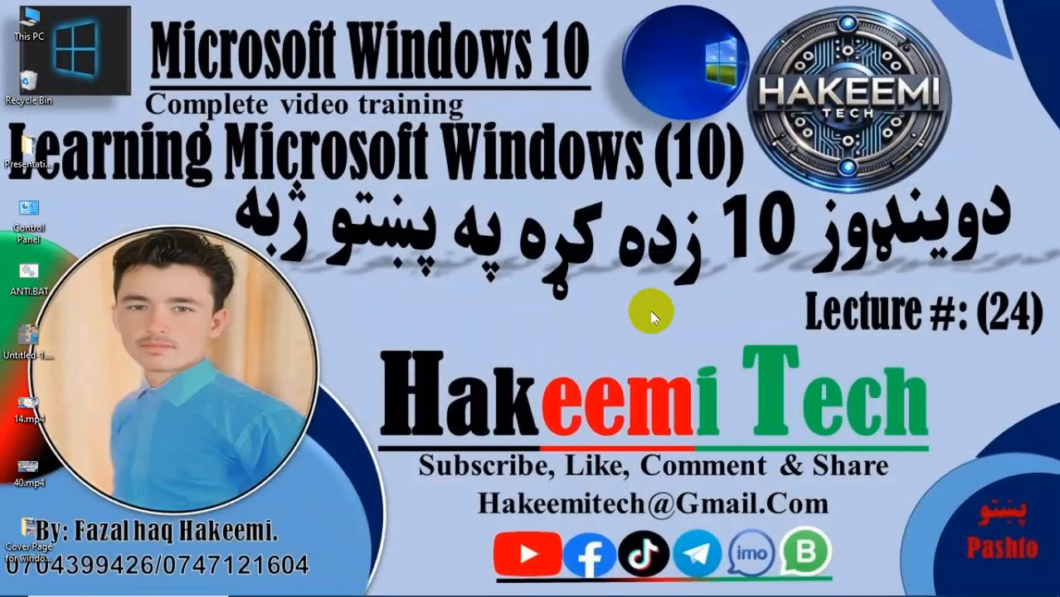
right_click(650, 310)
click(680, 355)
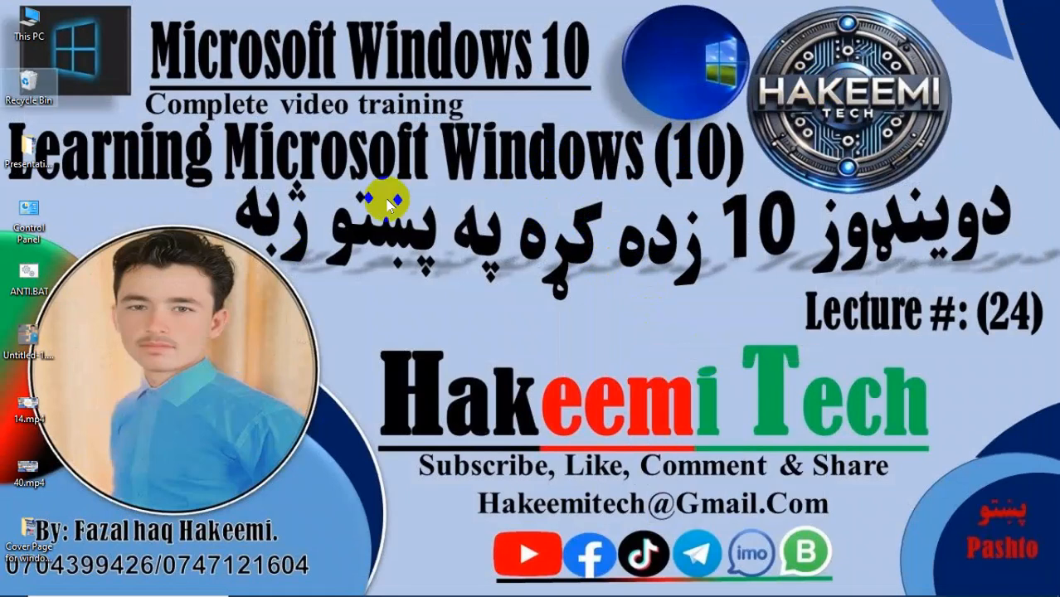
key(super+r)
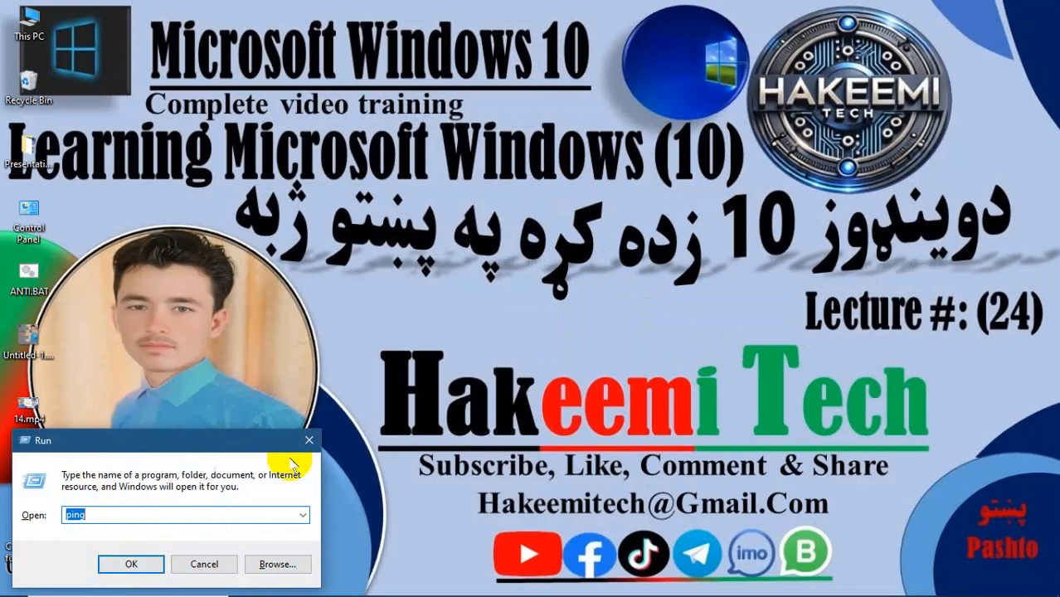
click(308, 441)
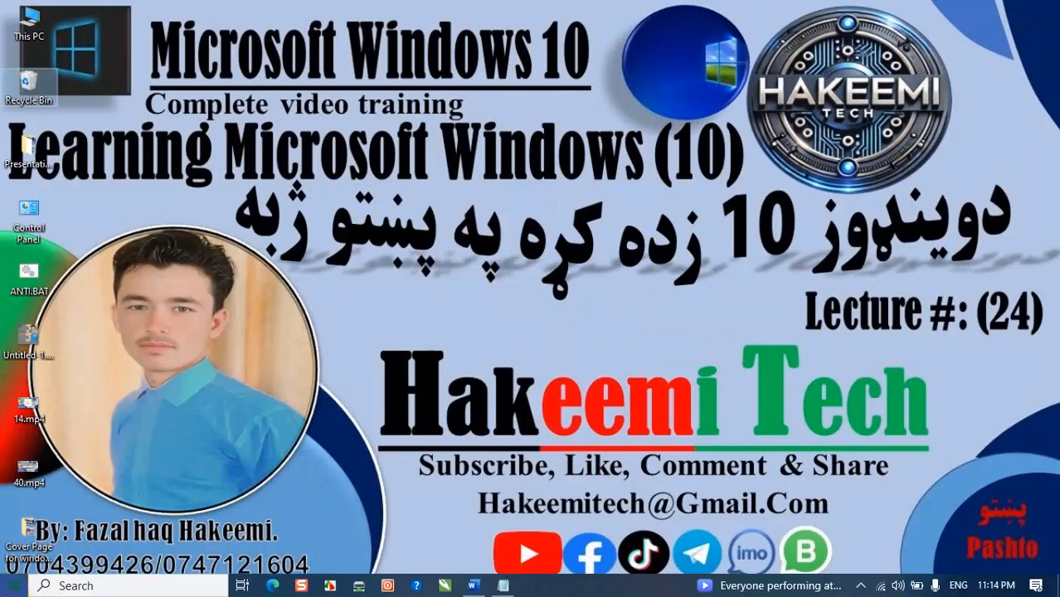
click(13, 586)
click(45, 520)
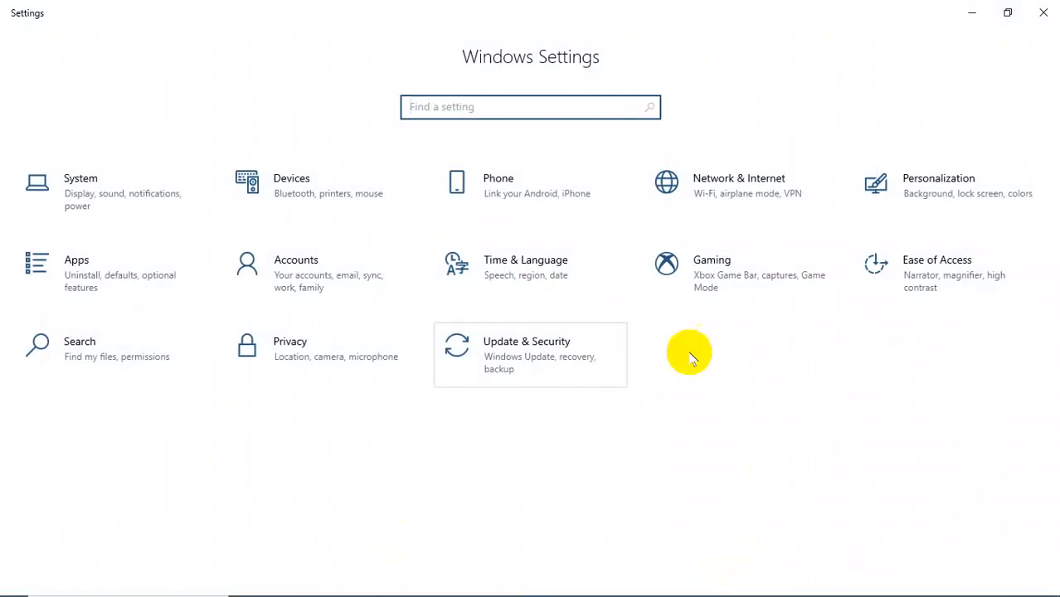
click(1042, 12)
Open the Start menu and the Windows Settings home page, close them again and refresh the desktop.
key(super)
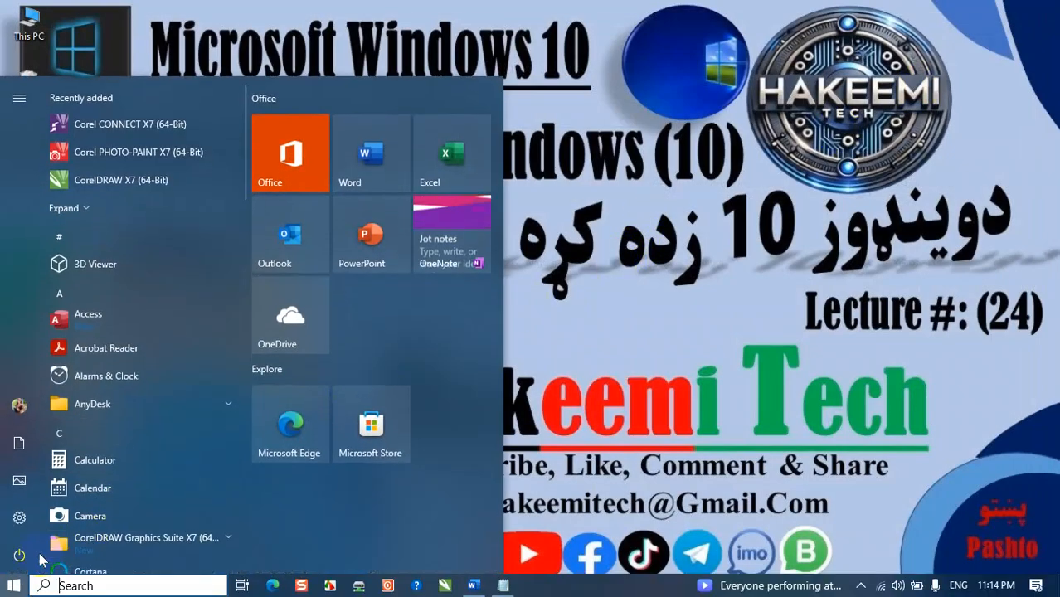
click(582, 319)
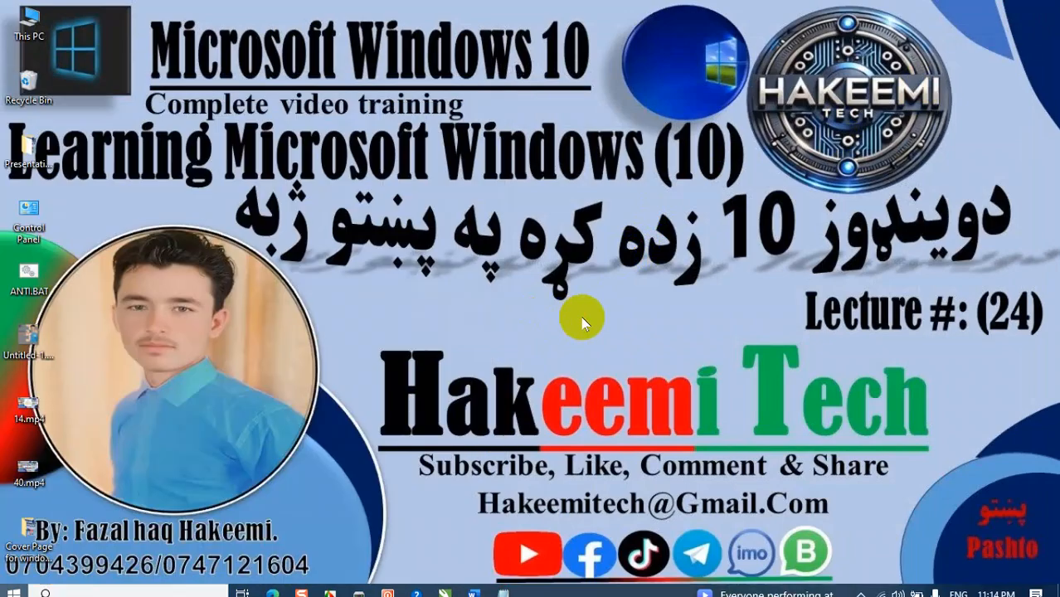
key(super+i)
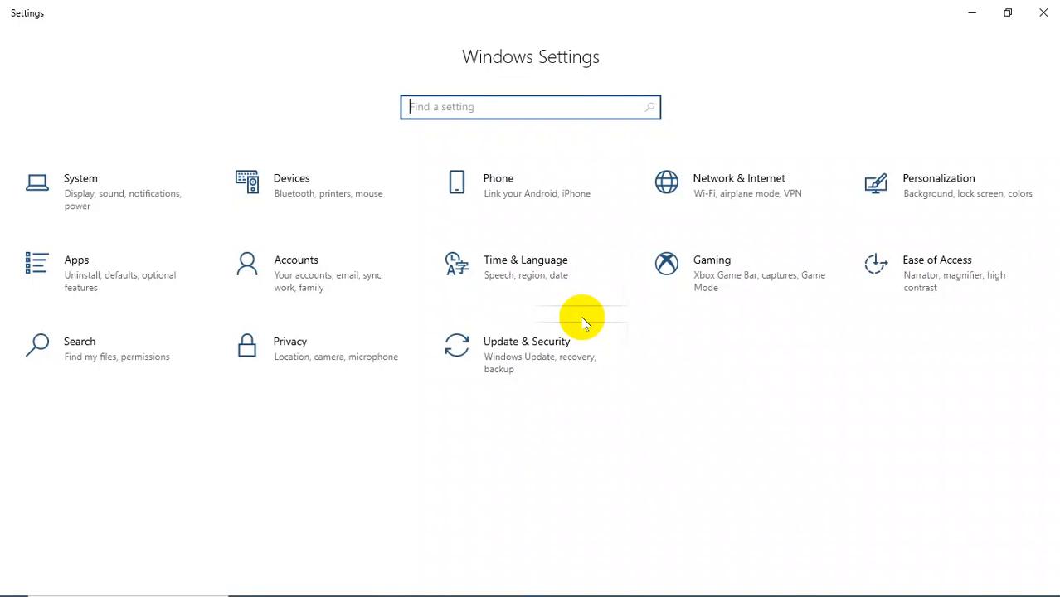
mouse_move(100, 585)
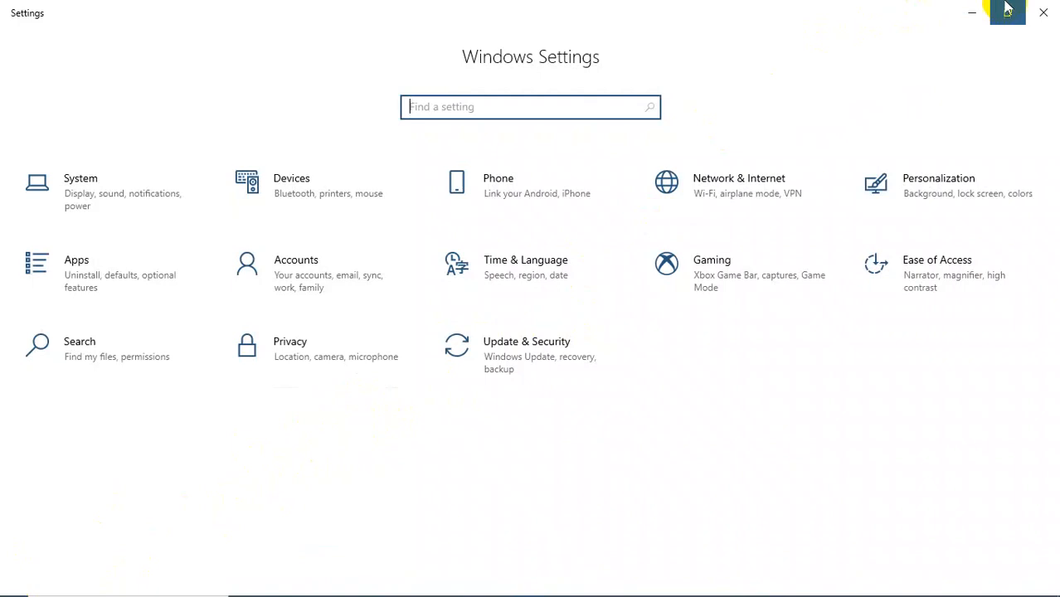
click(1040, 10)
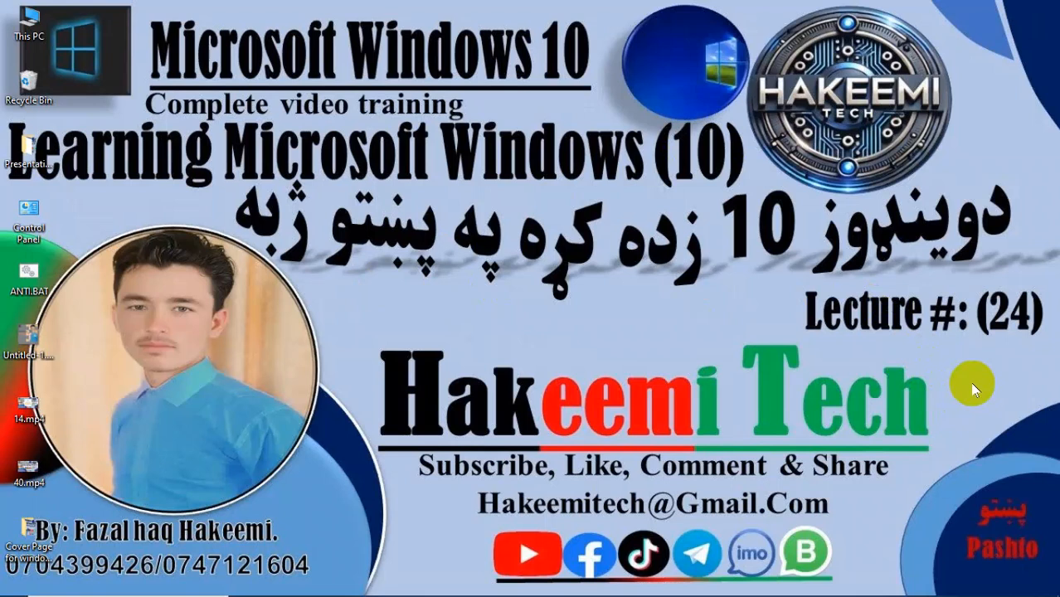
right_click(682, 282)
click(722, 324)
Open the Windows Temp folder with the Run command temp.
key(super+r)
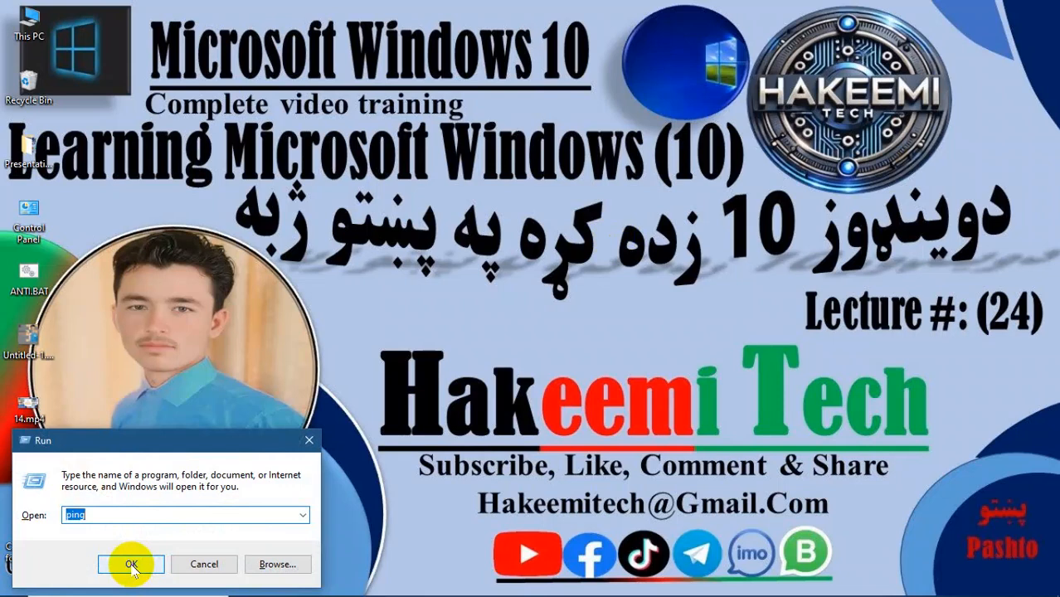
text(temp)
click(131, 565)
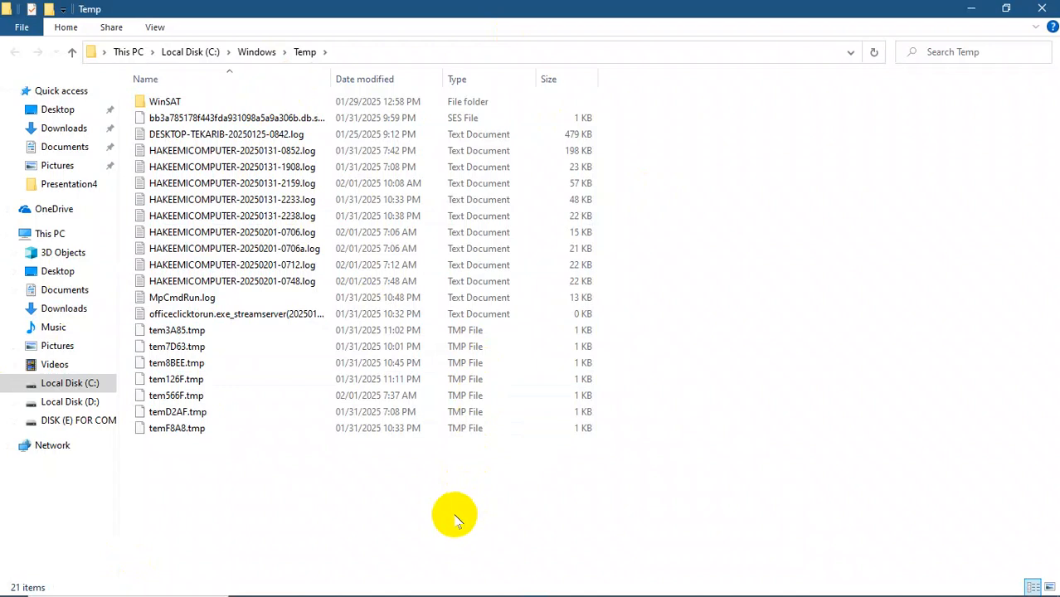
Permanently delete all items in the Windows Temp folder with administrator permission, skipping files in use, and close the folder.
key(ctrl+a)
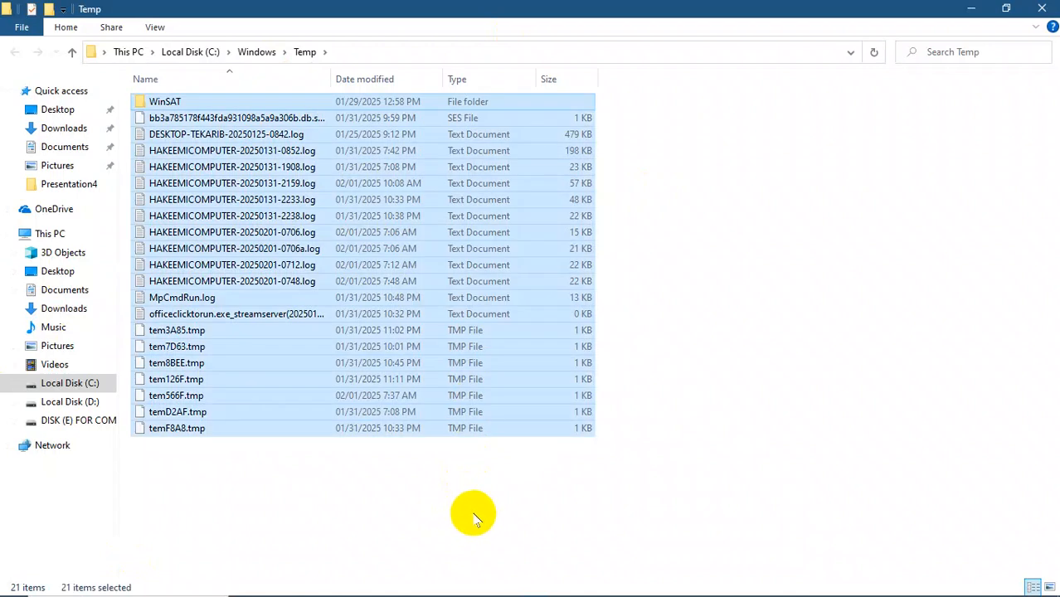
key(shift+Delete)
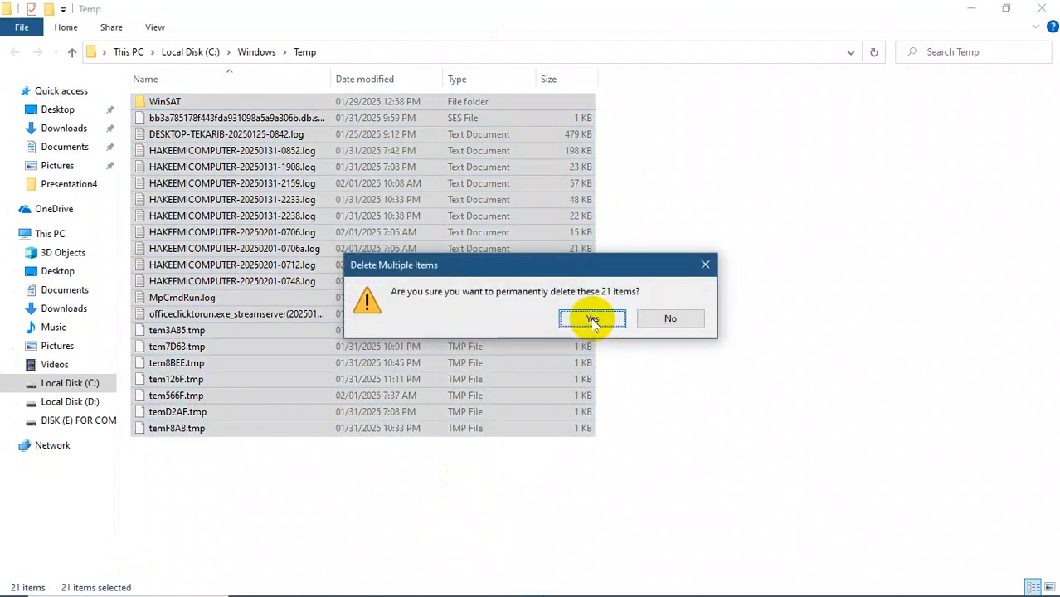
click(591, 319)
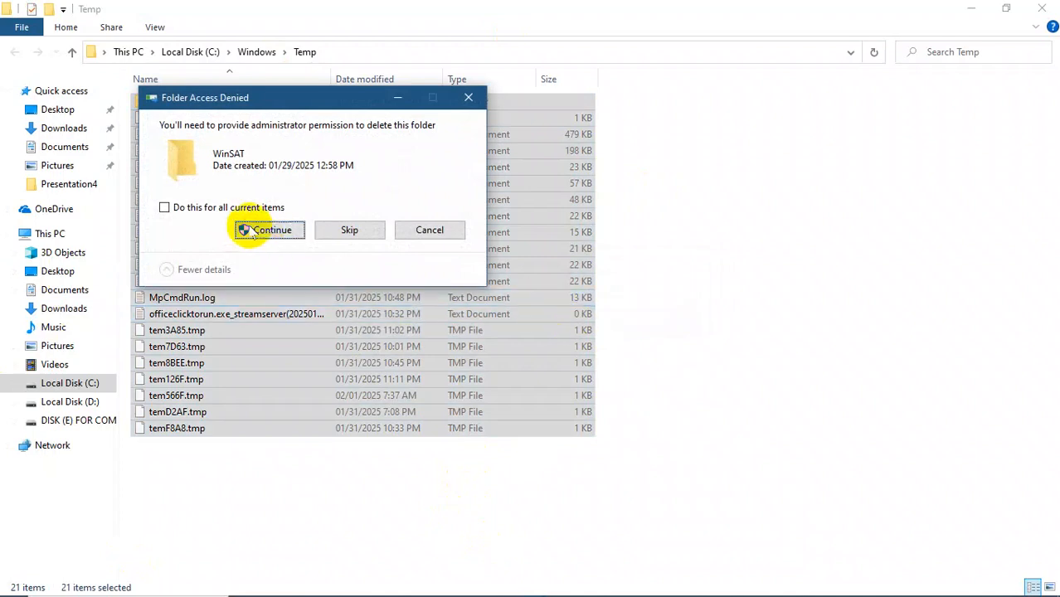
click(248, 231)
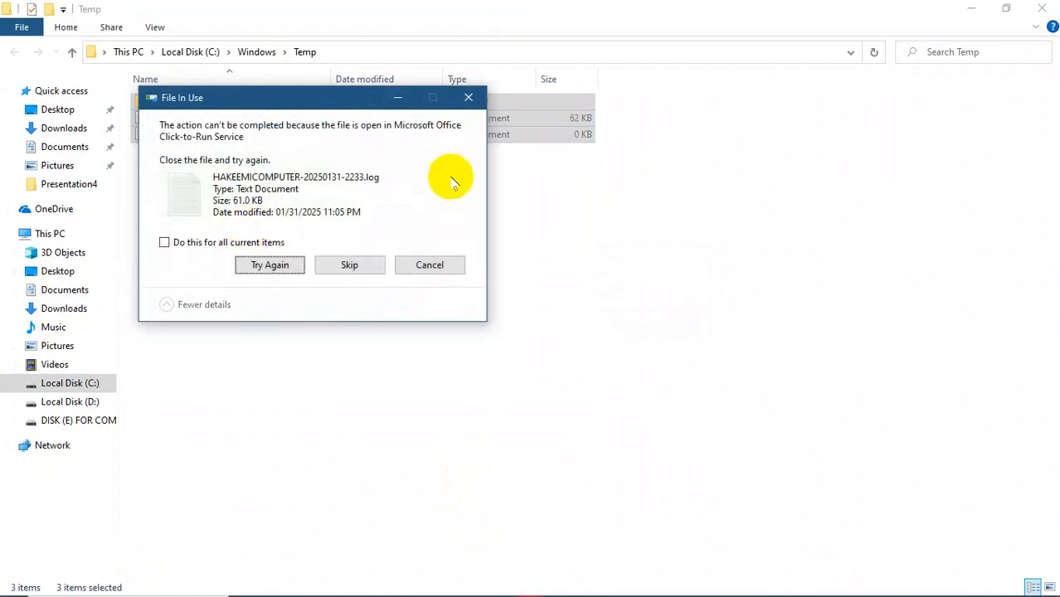
click(365, 264)
click(450, 273)
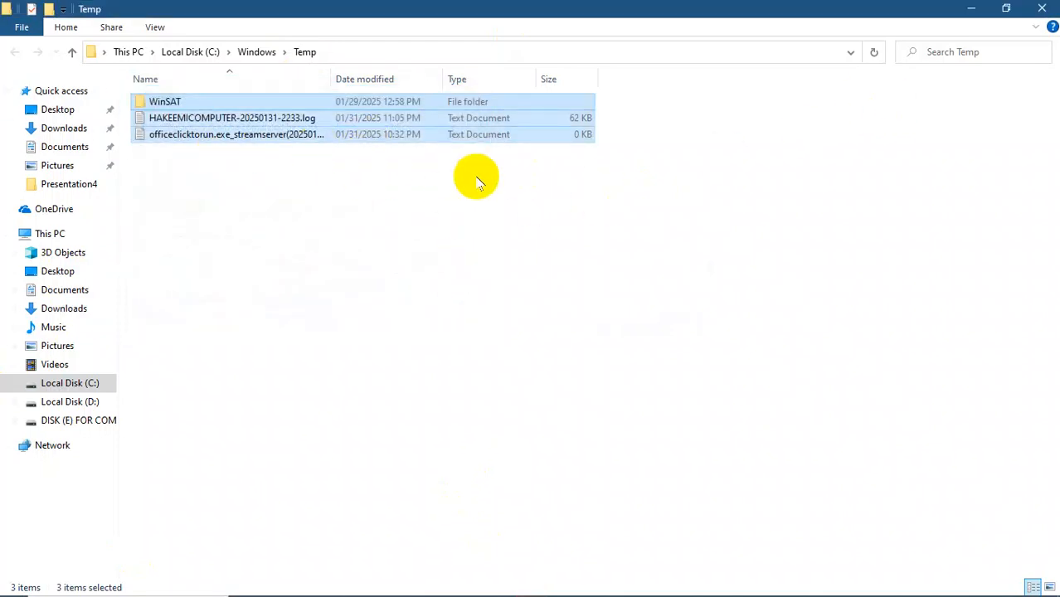
click(1046, 9)
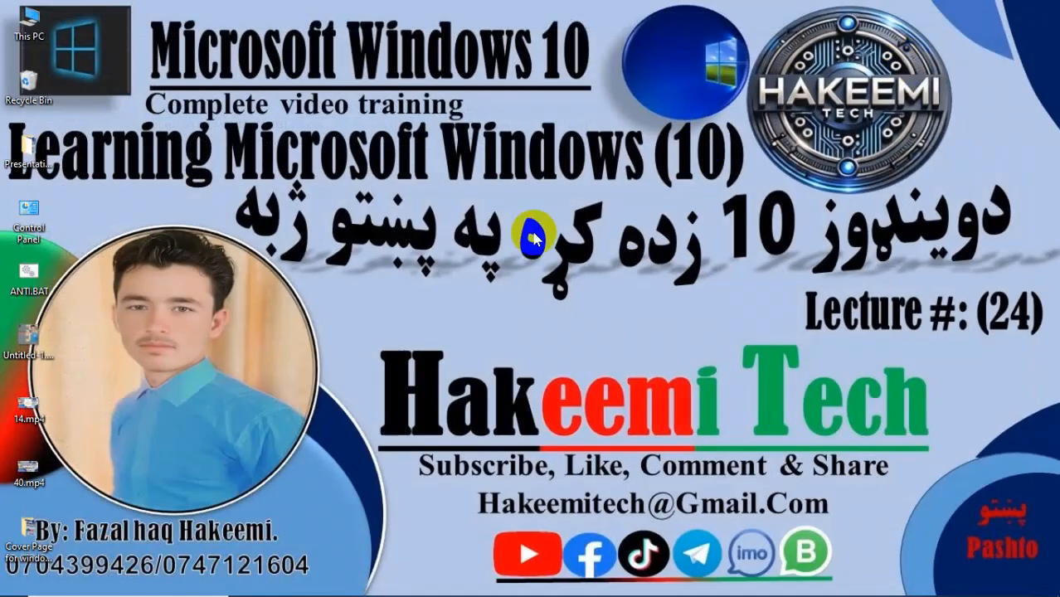
Open the user account's local Temp folder with the Run command %temp%.
key(super+r)
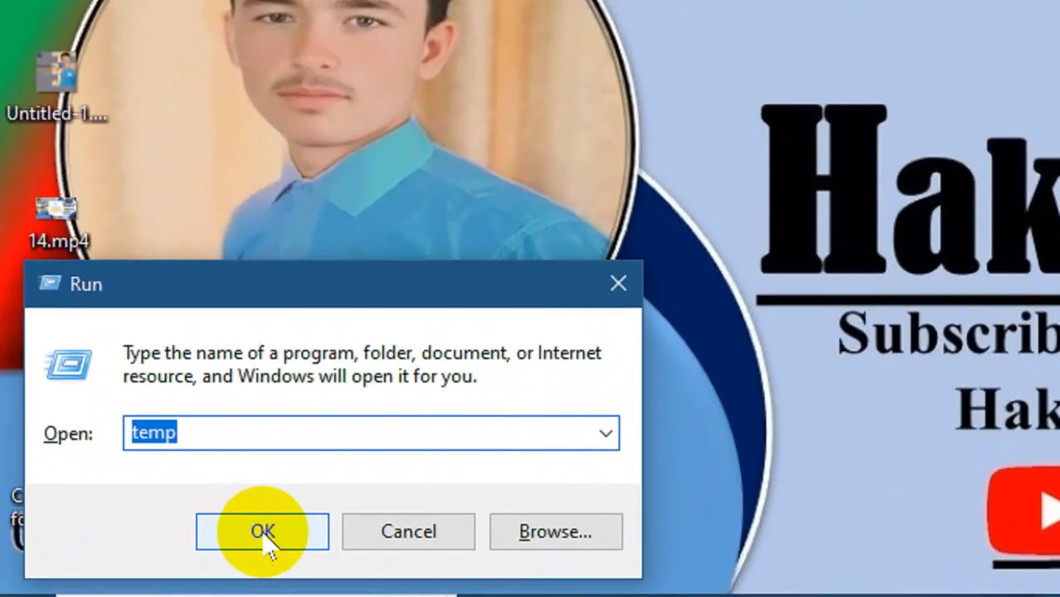
click(119, 514)
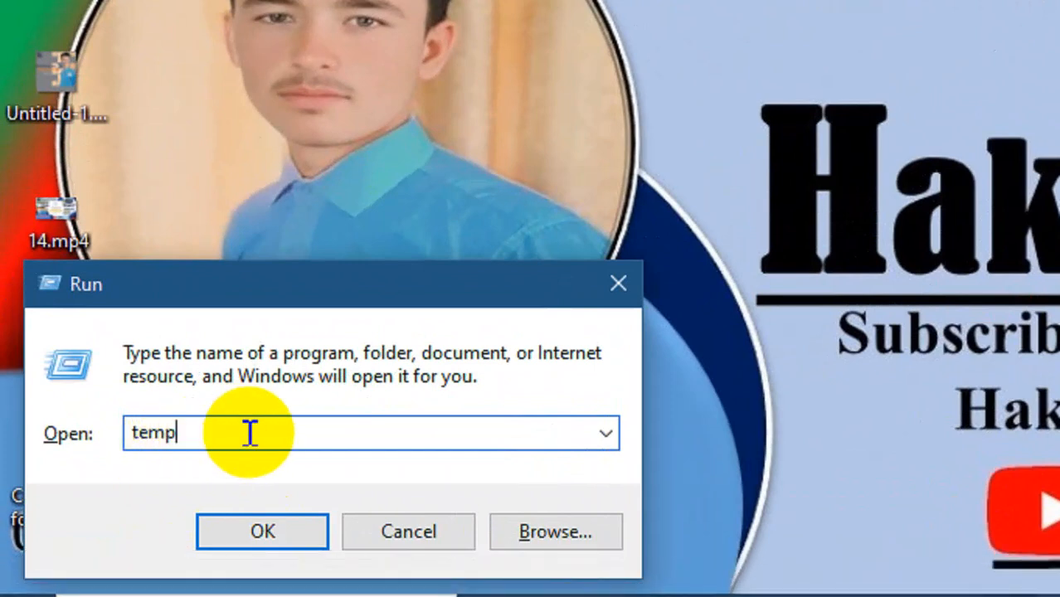
drag(181, 426, 8, 388)
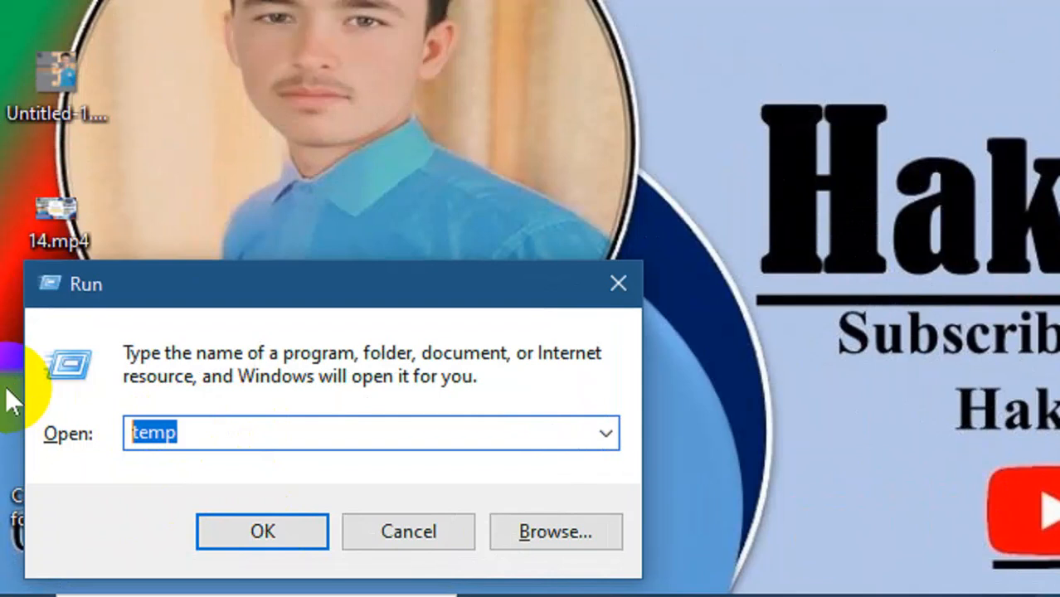
text(%)
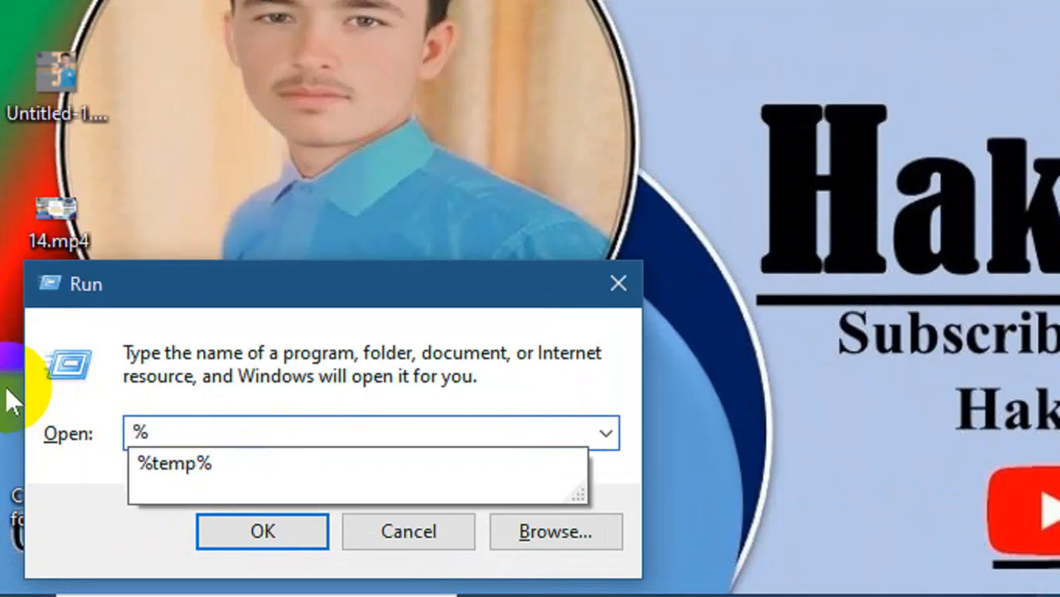
text(temp%)
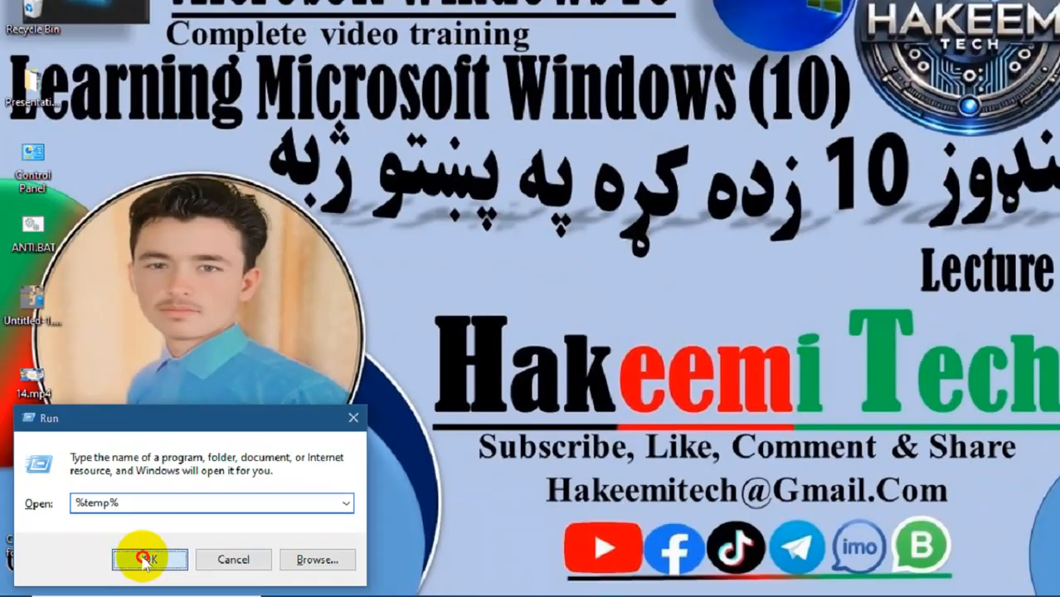
click(250, 530)
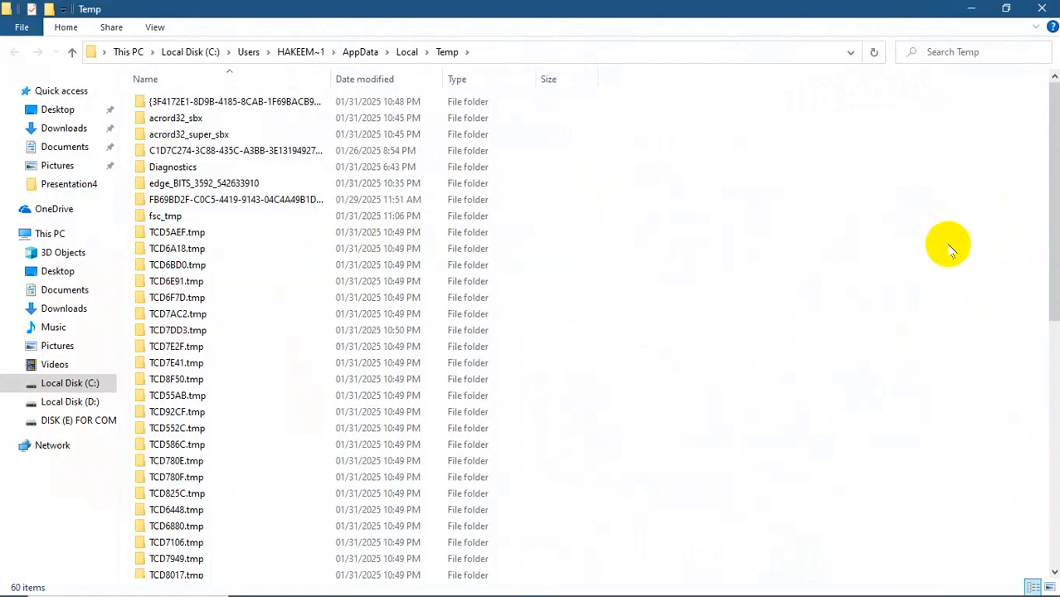
Permanently delete all items in the user's Temp folder, skipping files in use, and close the folder.
key(ctrl+a)
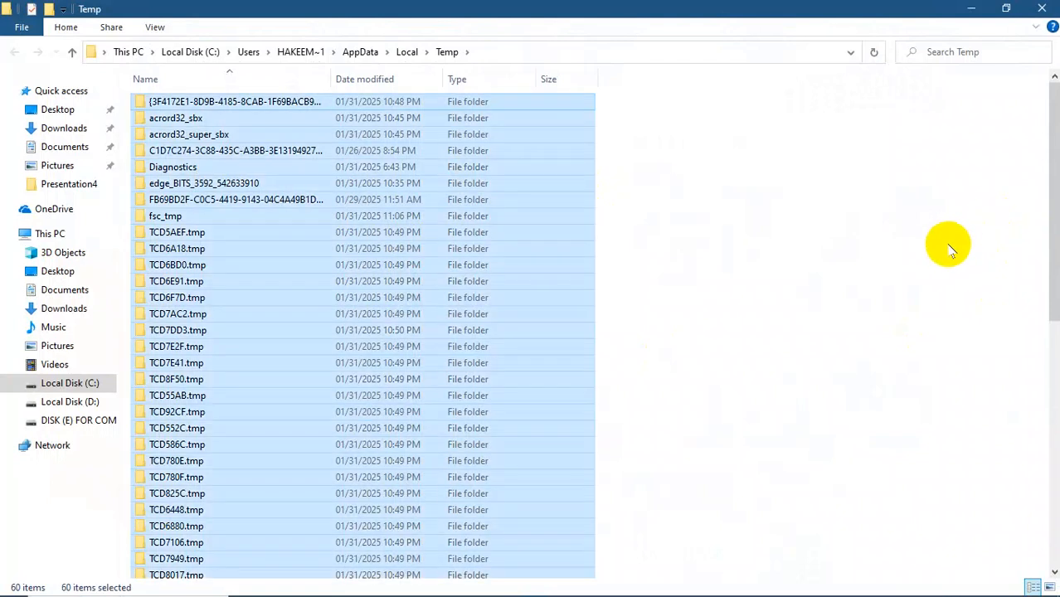
key(shift+Delete)
click(589, 319)
click(566, 262)
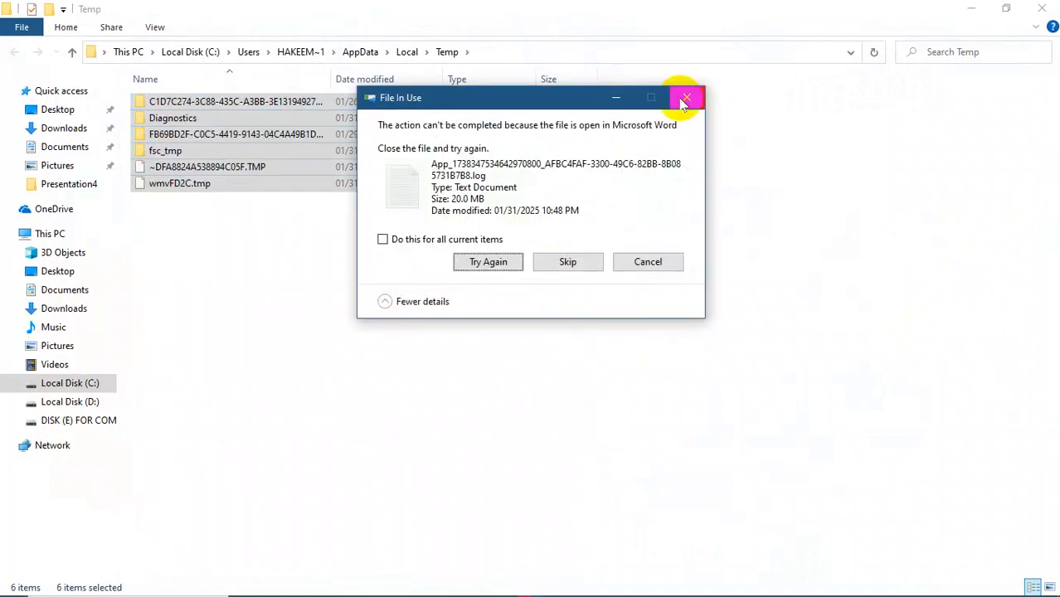
click(685, 98)
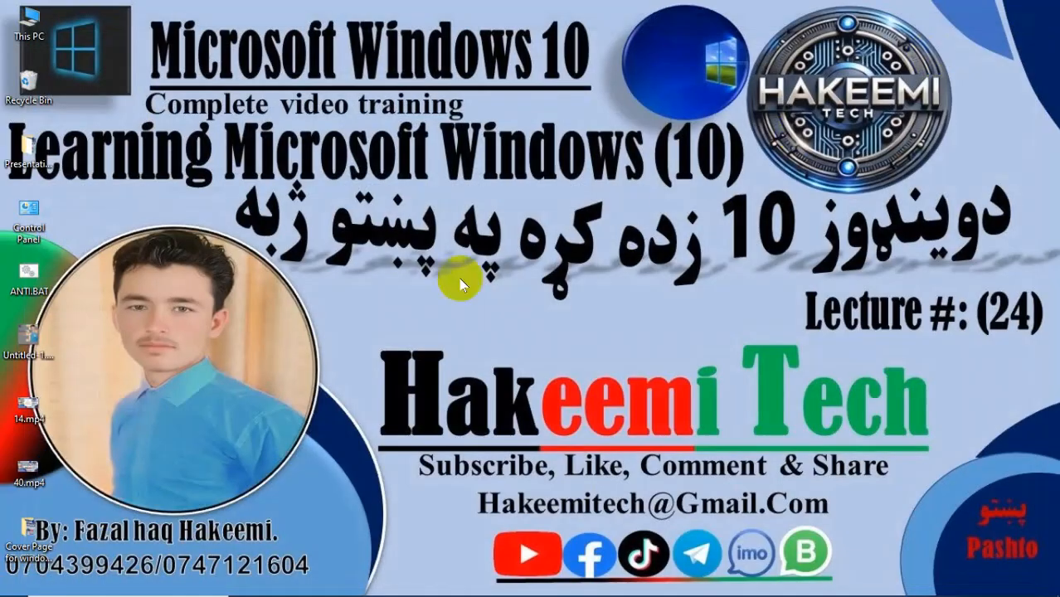
Open the Prefetch folder with the Run command prefetch and grant permanent access to it.
key(super+r)
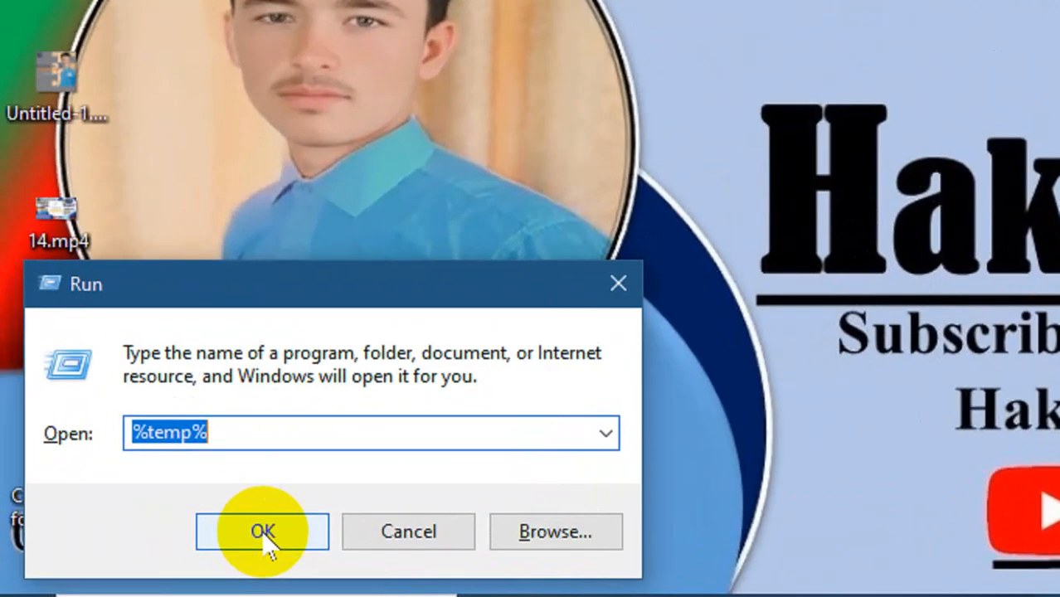
text(per)
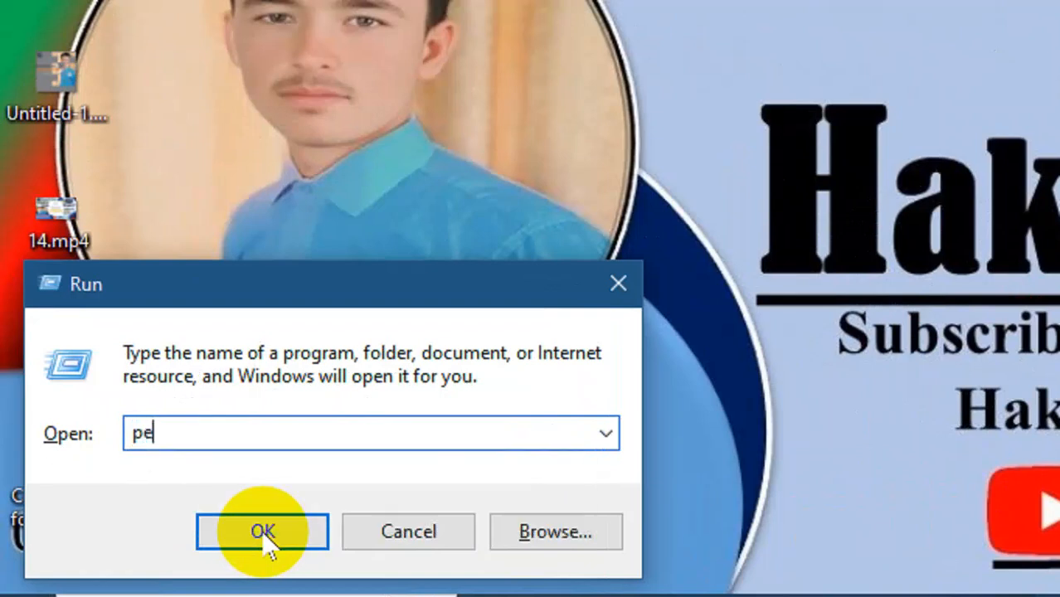
key(BackSpace)
key(BackSpace)
text(r)
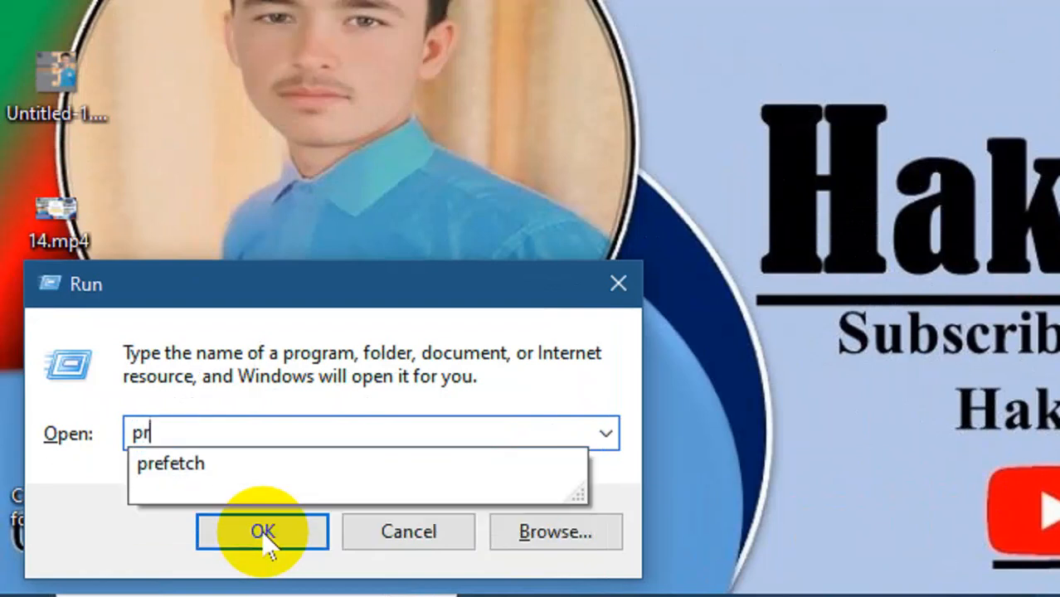
text(efet)
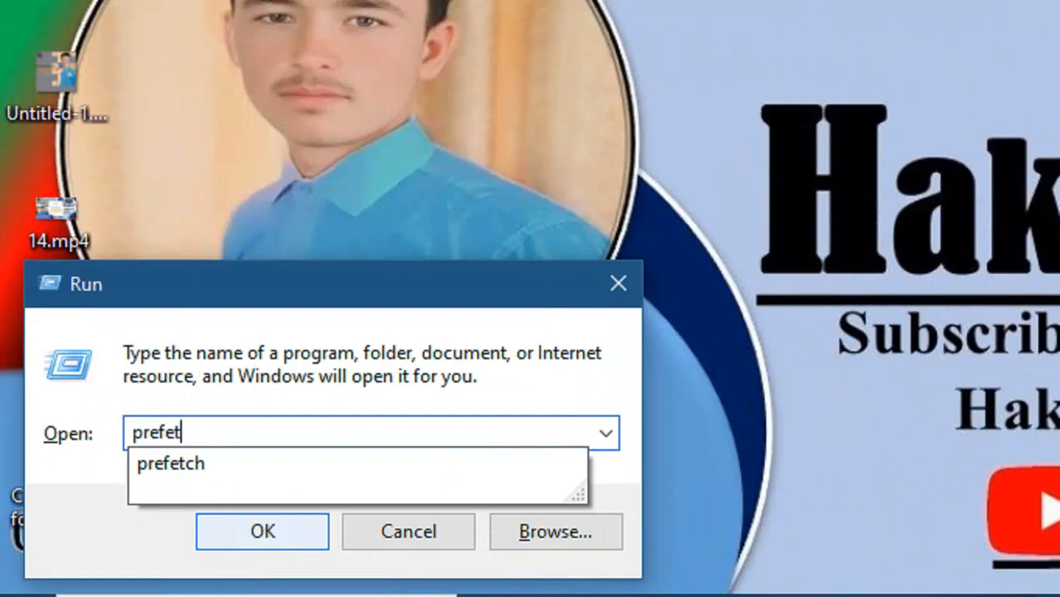
text(ch)
click(263, 532)
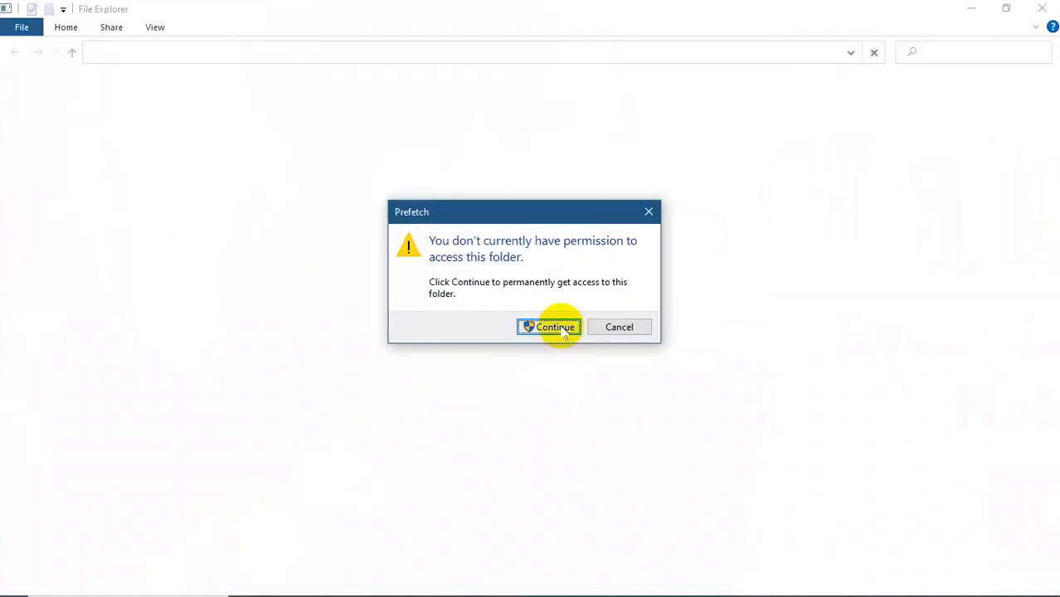
click(558, 325)
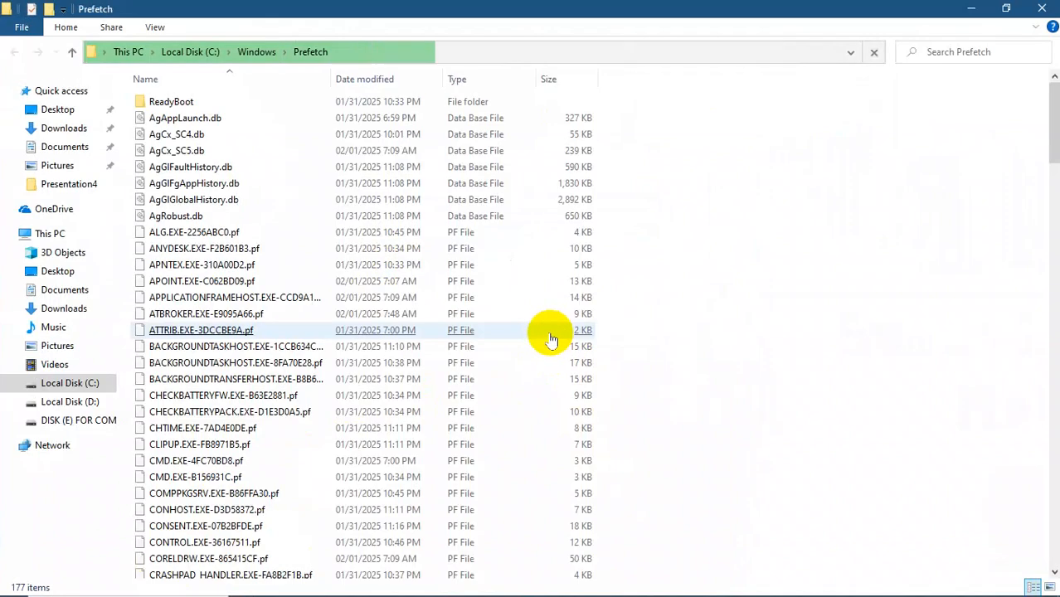
Delete all items in the Prefetch folder and close the folder window.
click(550, 334)
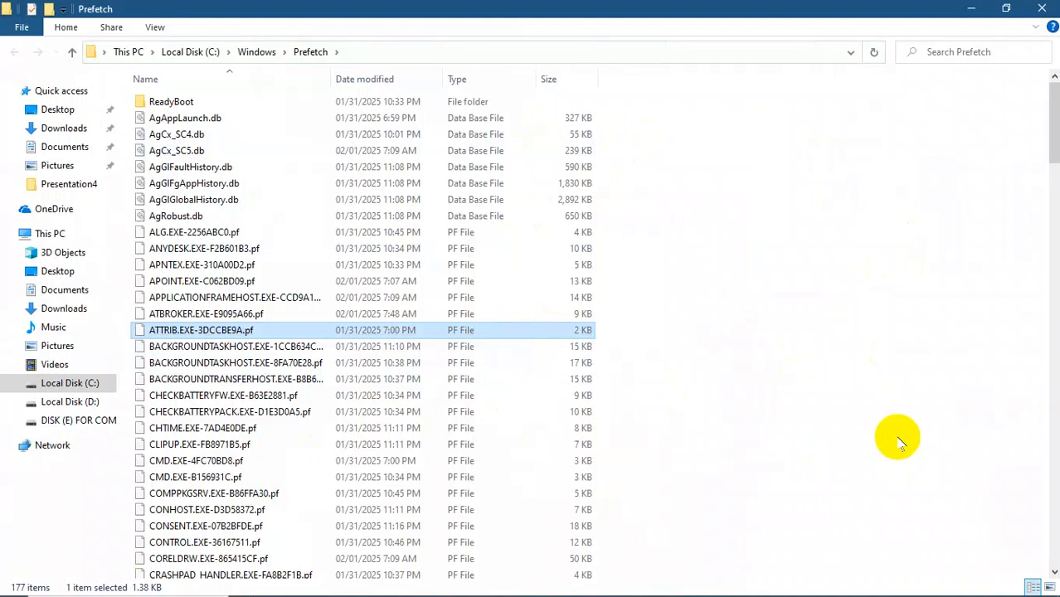
key(ctrl+a)
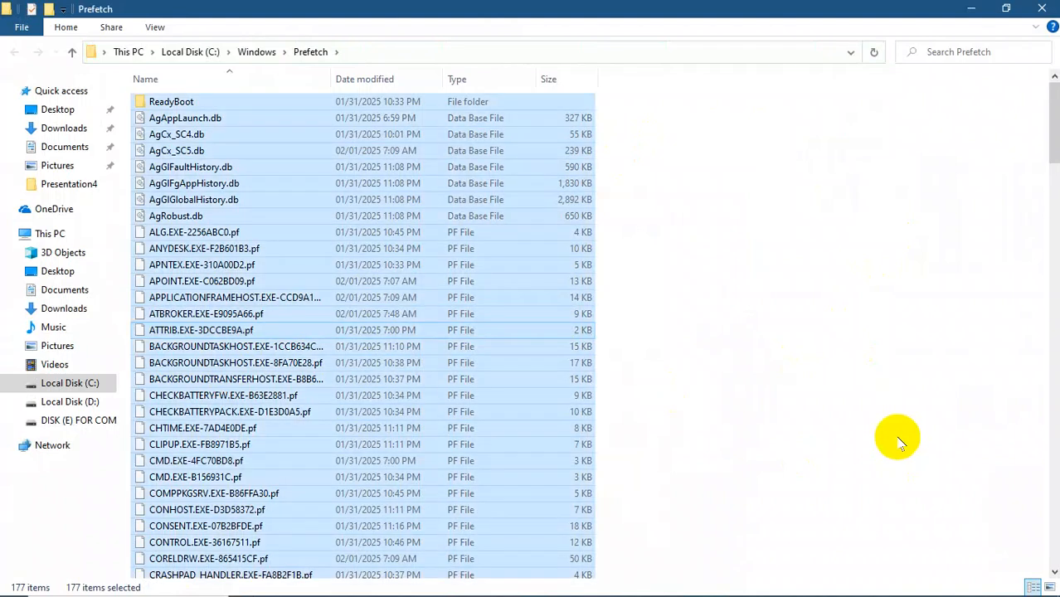
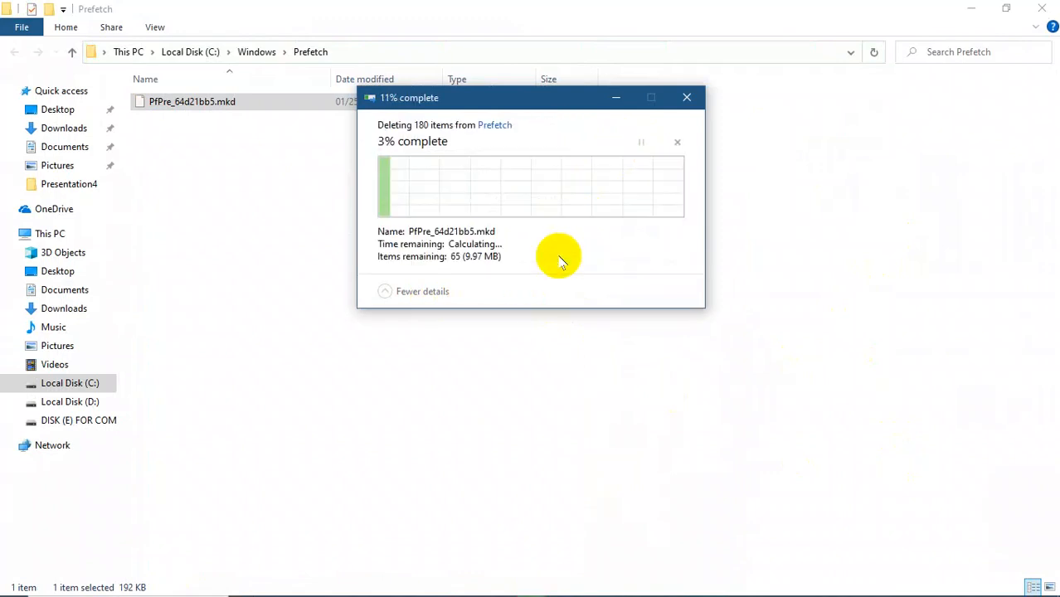
click(1042, 8)
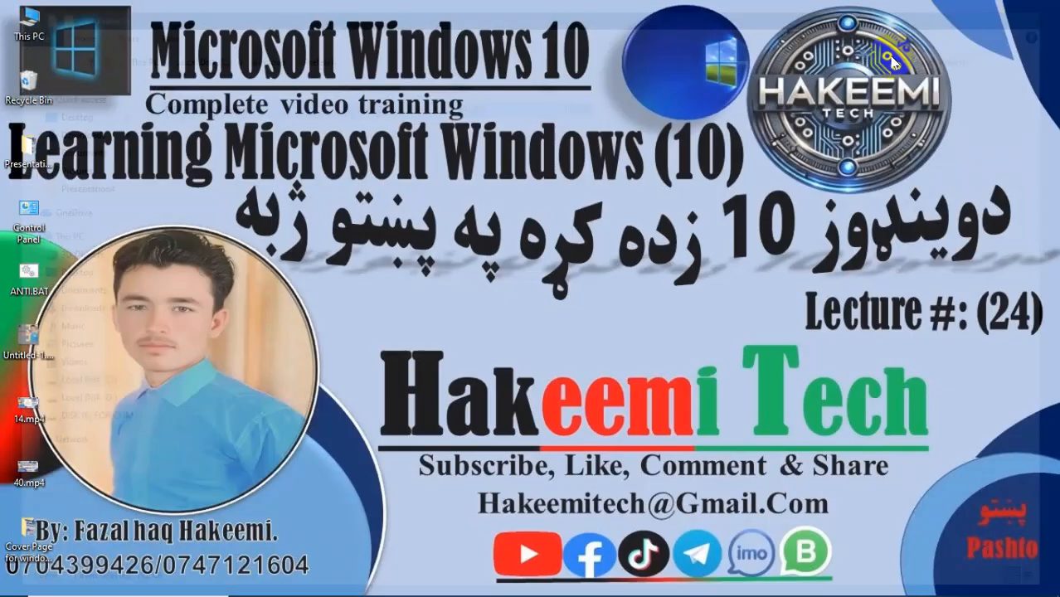